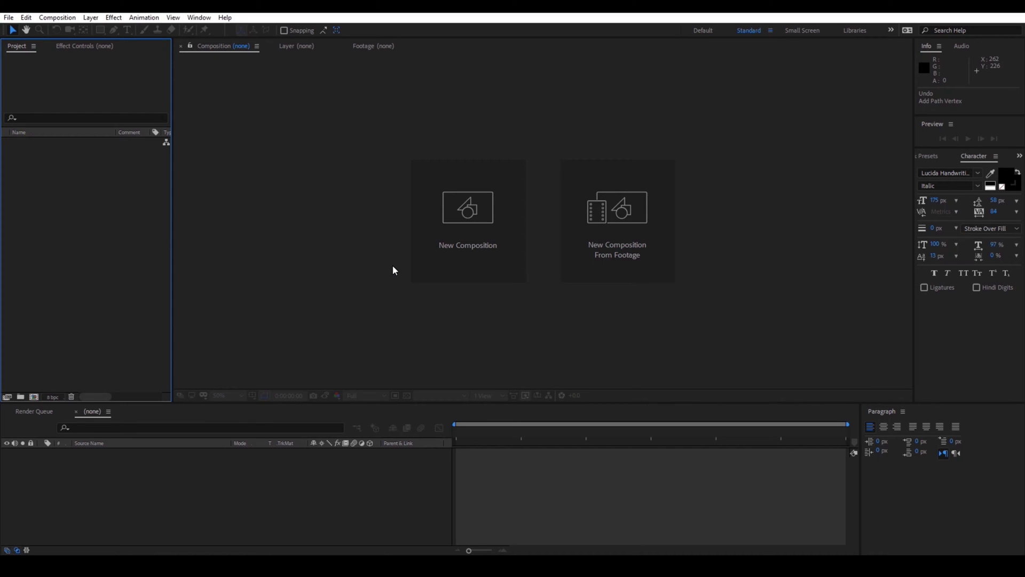
- Import footagecrate-watersplashground-1.mov and Raw Footage Water.mp4 as project footage, with no composition yet
click(472, 219)
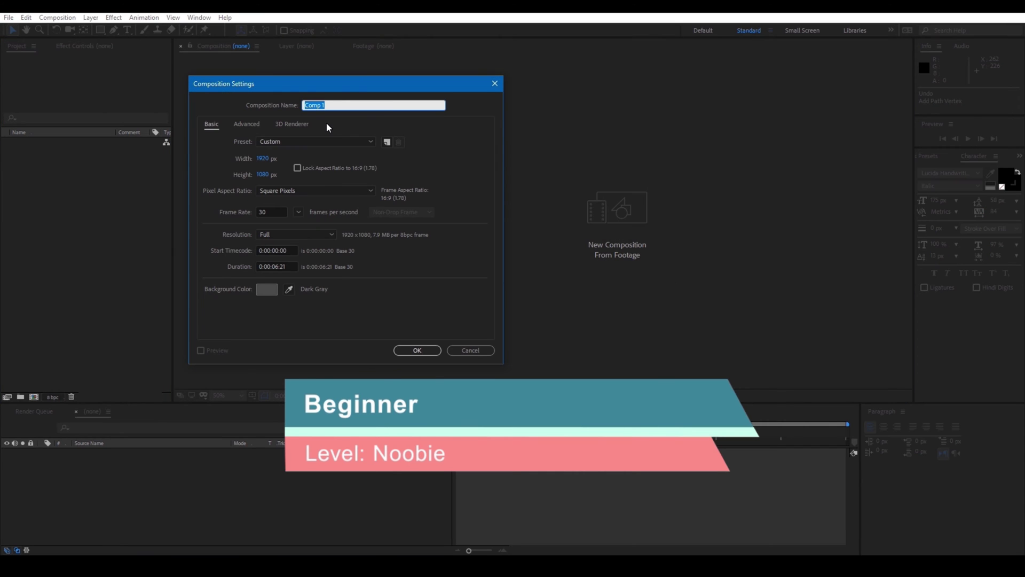
text(Hand)
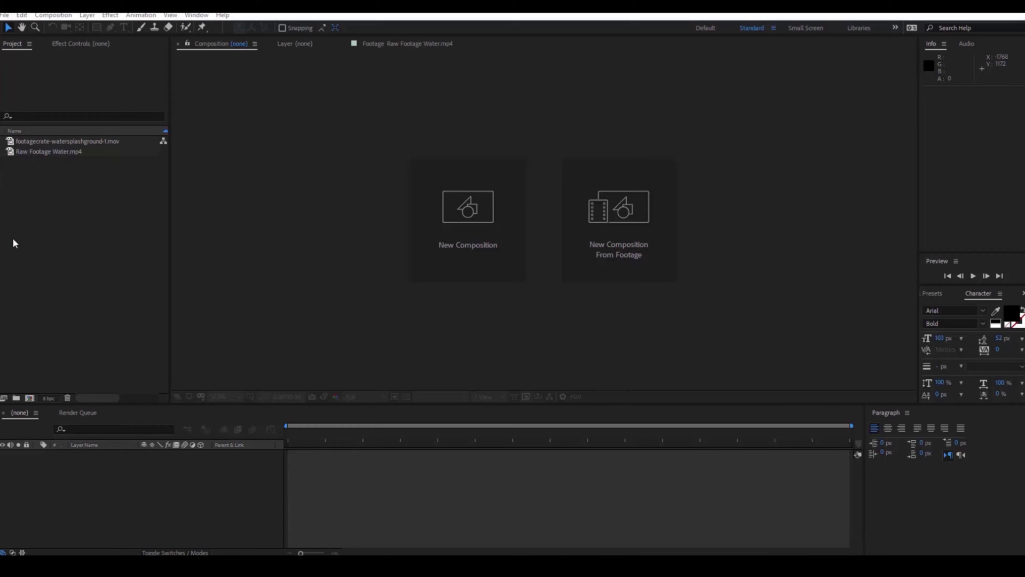
- Play through Raw Footage Water.mp4 in the Footage viewer, stop on a late empty-scene frame, then reselect the clip
double_click(52, 152)
key(space)
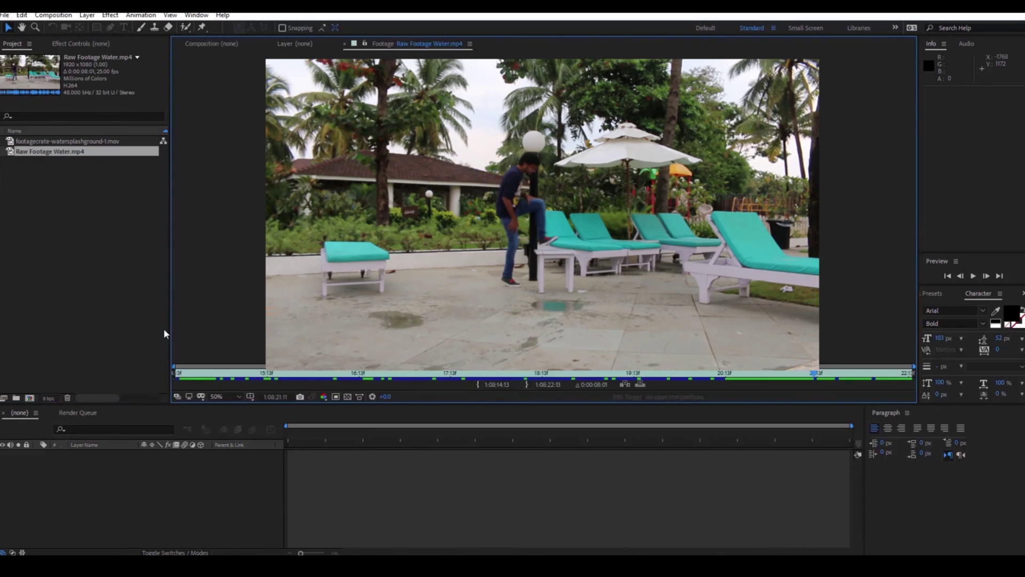
drag(184, 376, 168, 370)
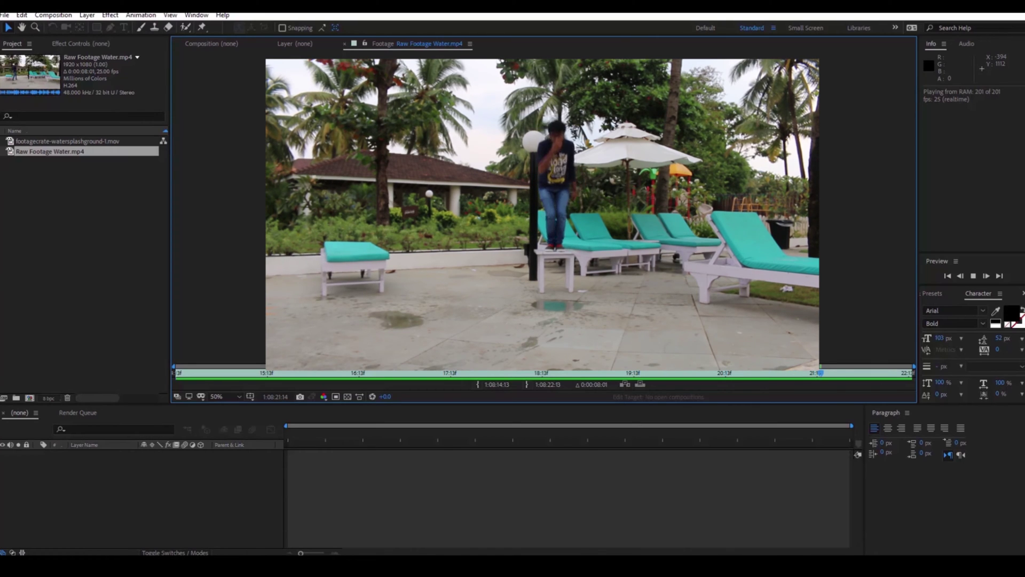
click(838, 372)
drag(838, 372, 883, 371)
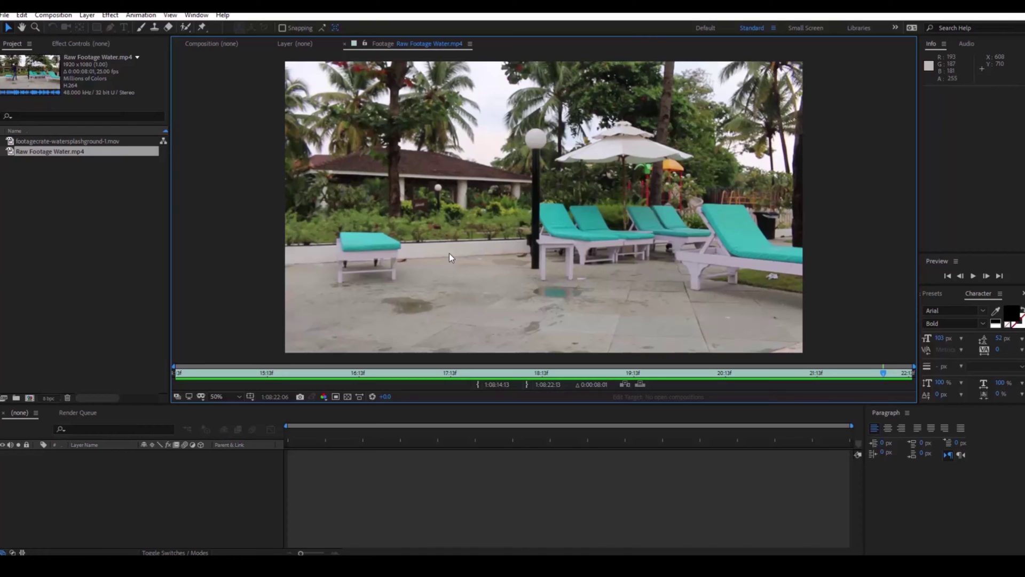
click(27, 155)
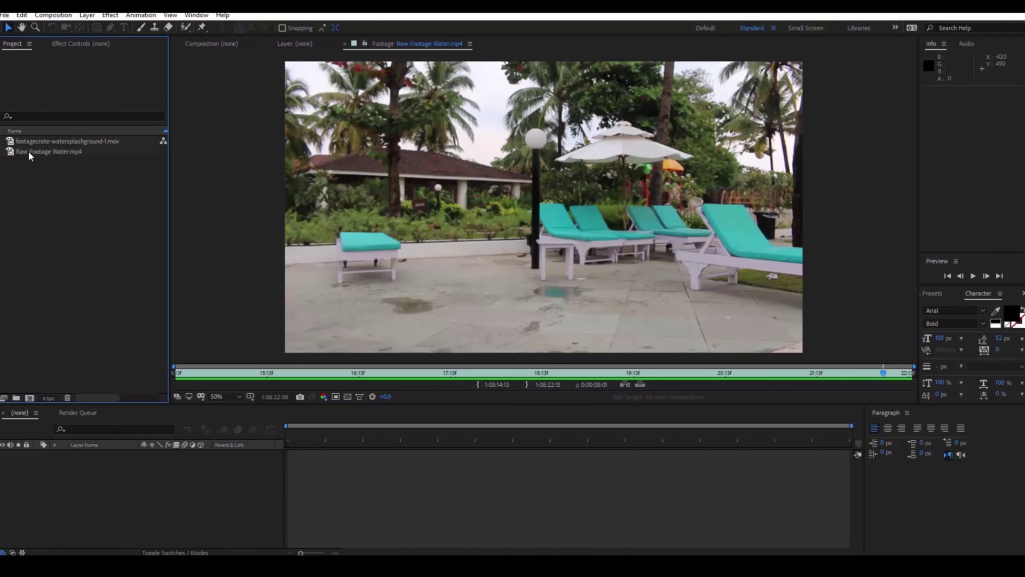
click(27, 152)
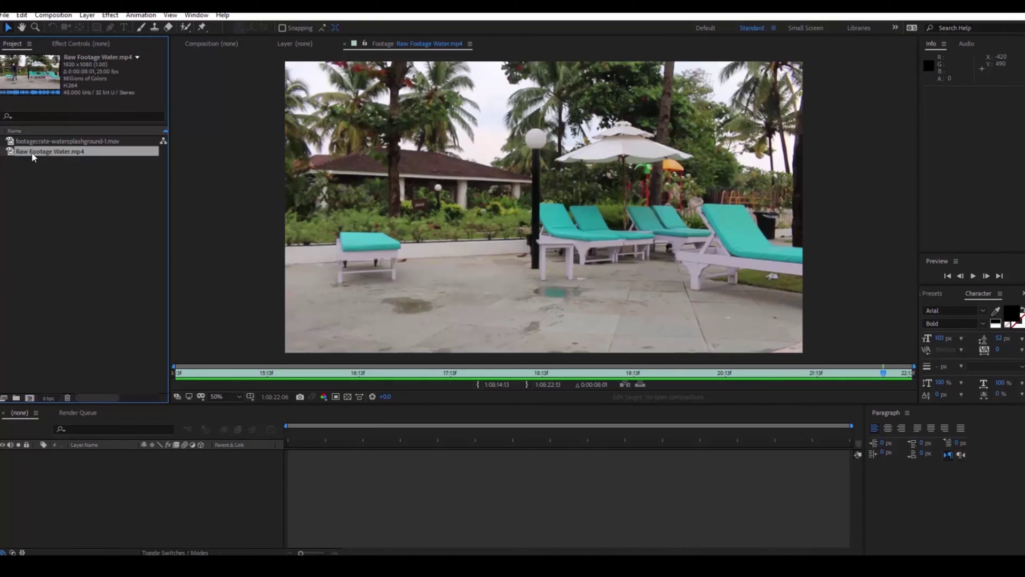
- Create a comp from the raw footage, duplicate the layer, and freeze the copy on an empty-scene frame
drag(32, 156, 27, 396)
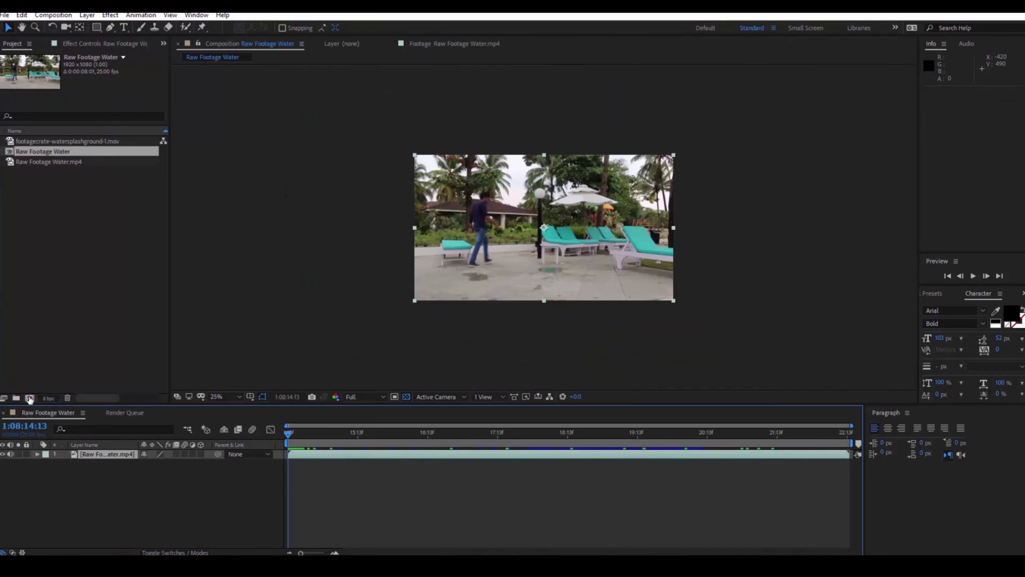
click(814, 434)
drag(776, 441, 816, 444)
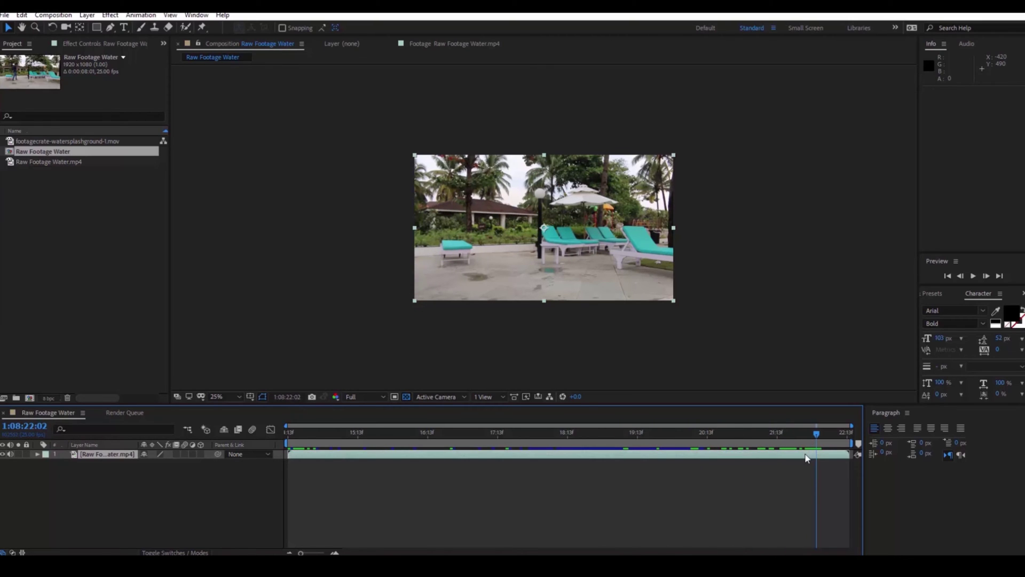
click(22, 15)
click(46, 154)
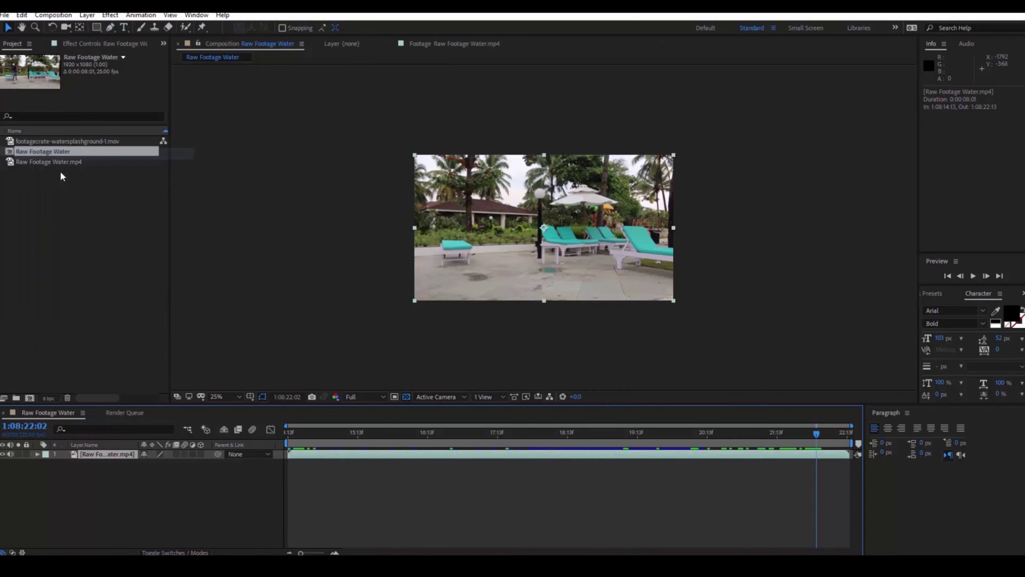
right_click(818, 455)
mouse_move(845, 231)
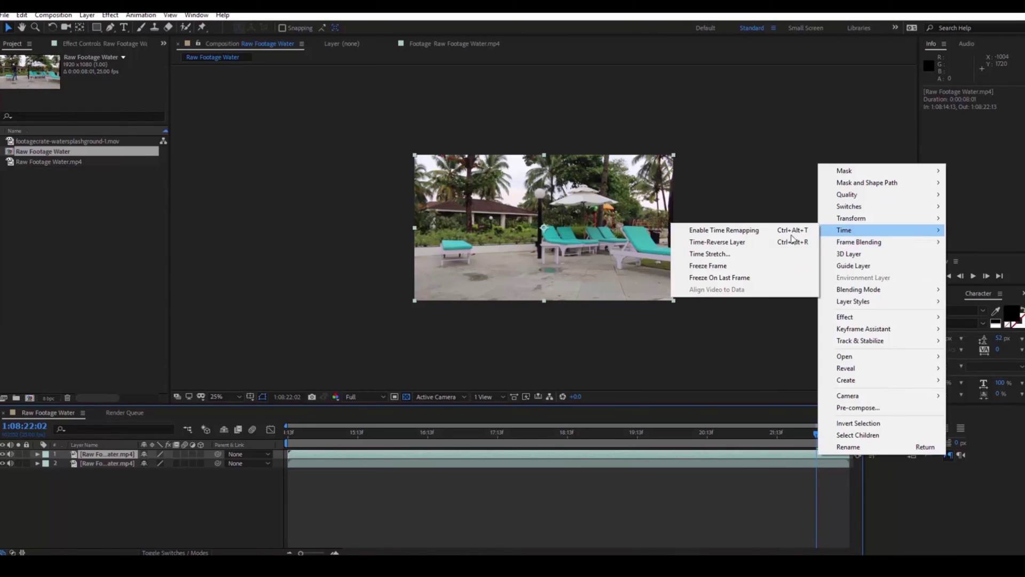
click(713, 267)
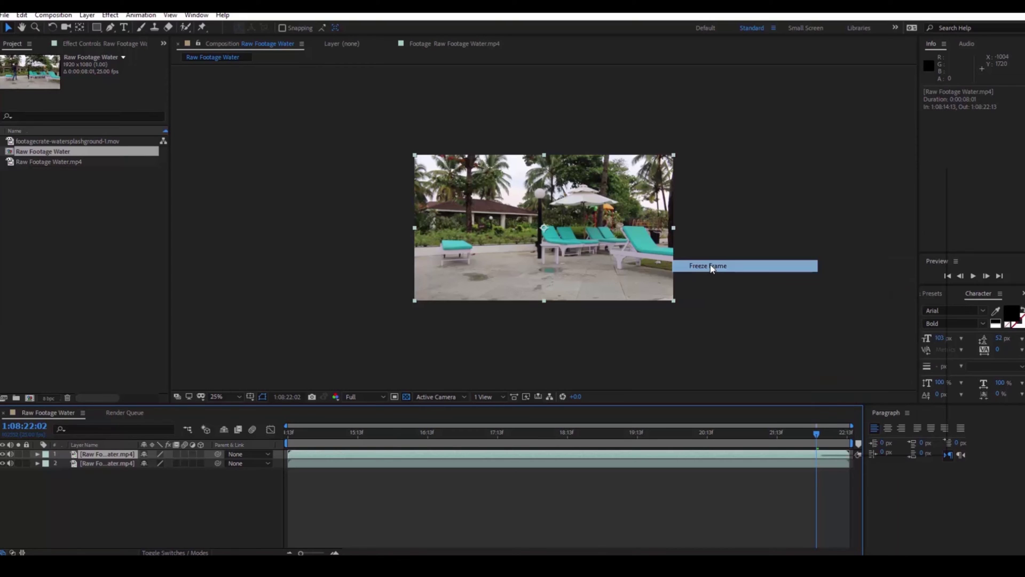
- Rename the frozen copy 'Background' and move it beneath the original footage layer
right_click(113, 454)
click(119, 445)
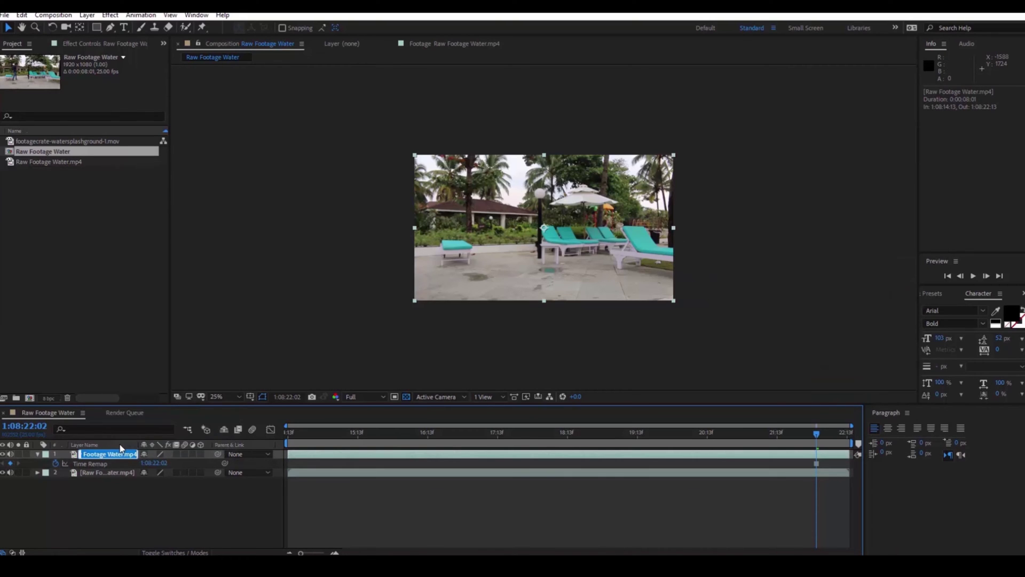
text(Background)
key(Return)
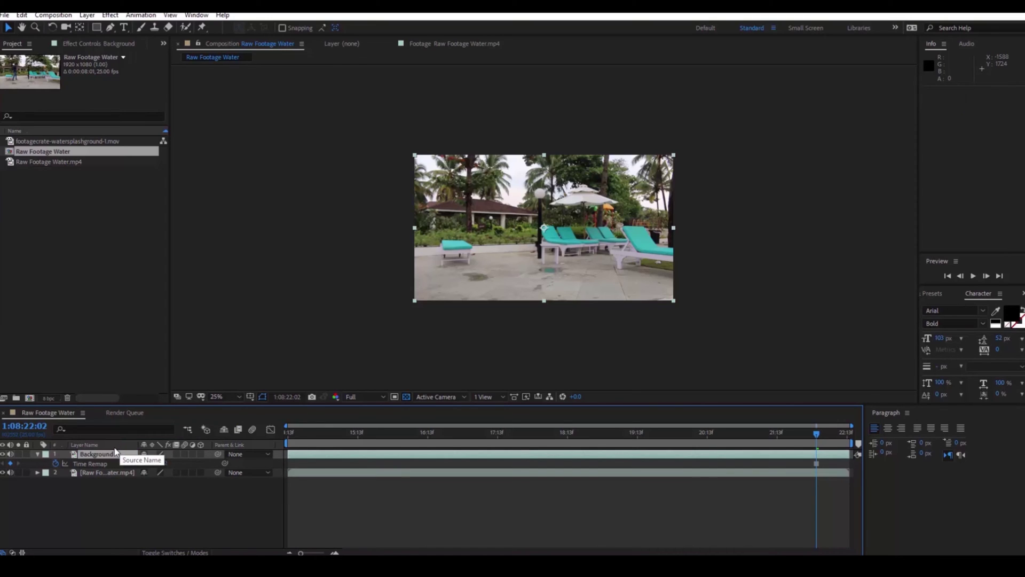
drag(100, 454, 110, 476)
click(500, 432)
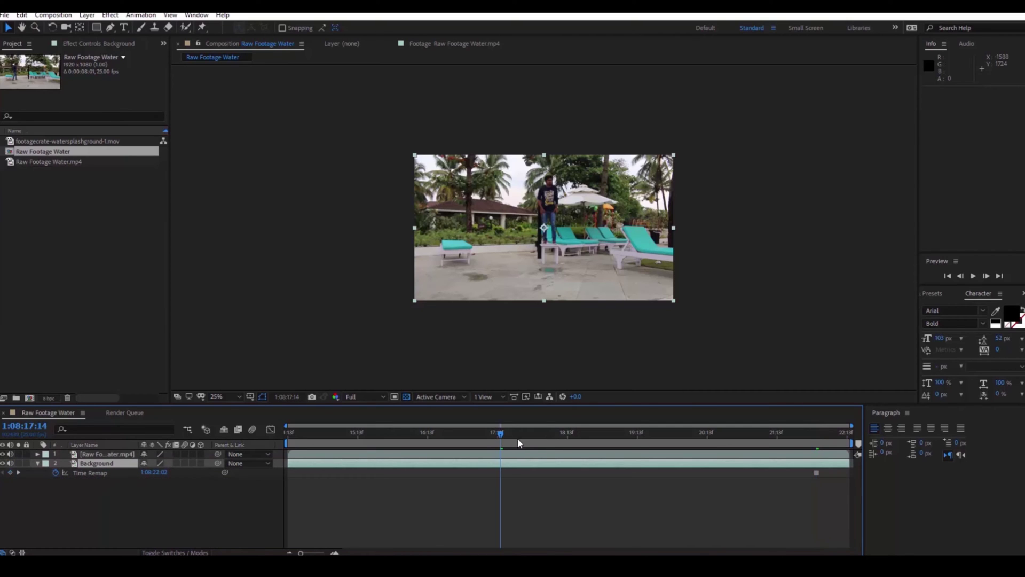
- Scrub to the landing frame at 1:08:19:20 with the comp view at 50%
drag(518, 443, 643, 445)
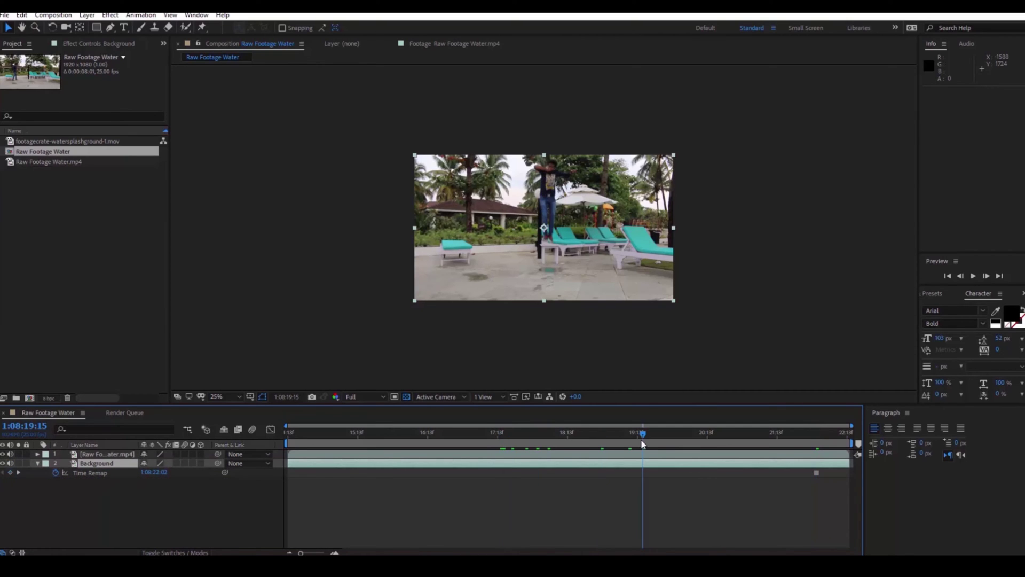
key(period)
key(comma)
drag(644, 436, 658, 440)
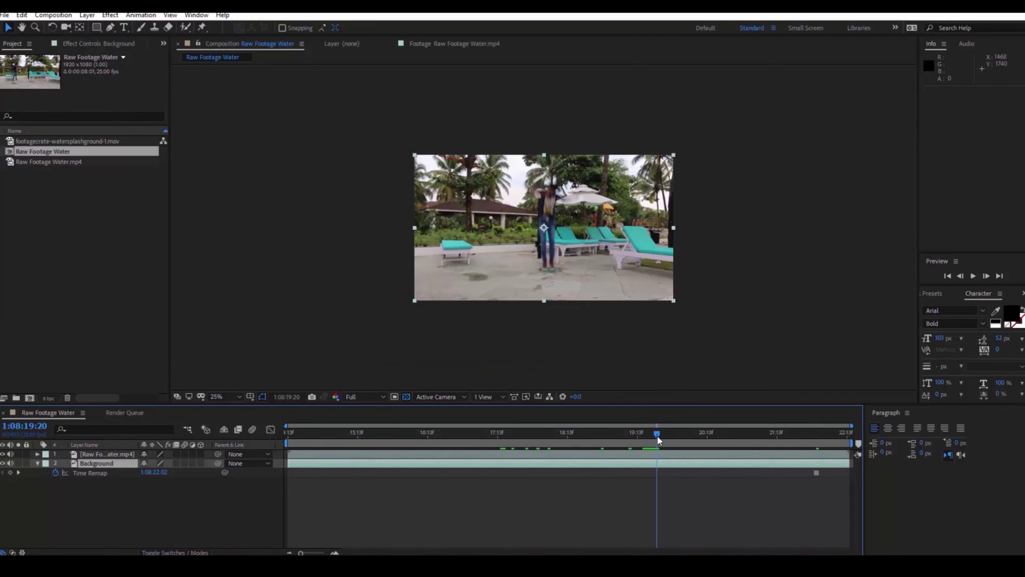
key(period)
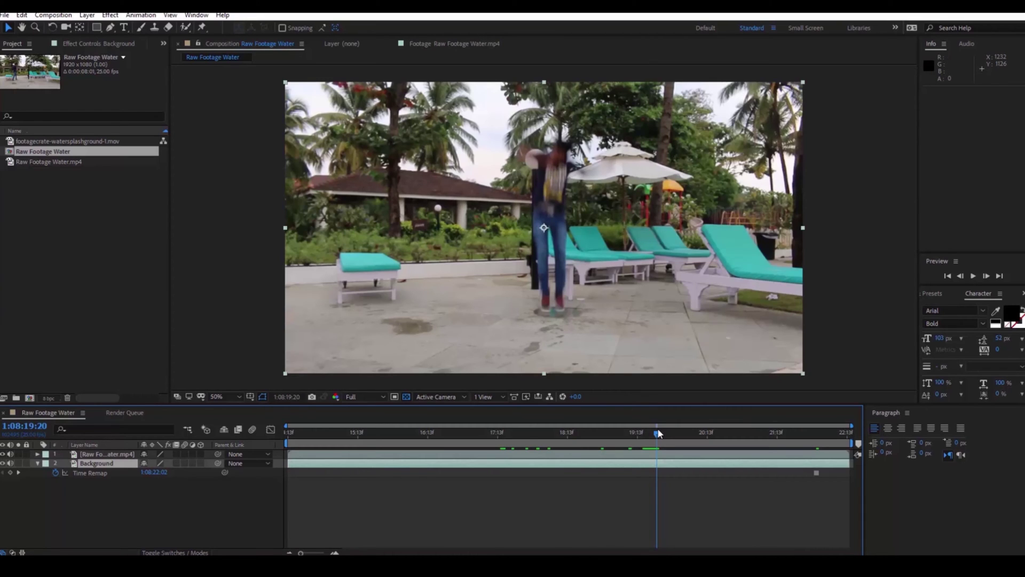
drag(658, 433, 661, 433)
- Split the footage layer at 1:08:19:20 and freeze the new top layer on that frame
click(658, 454)
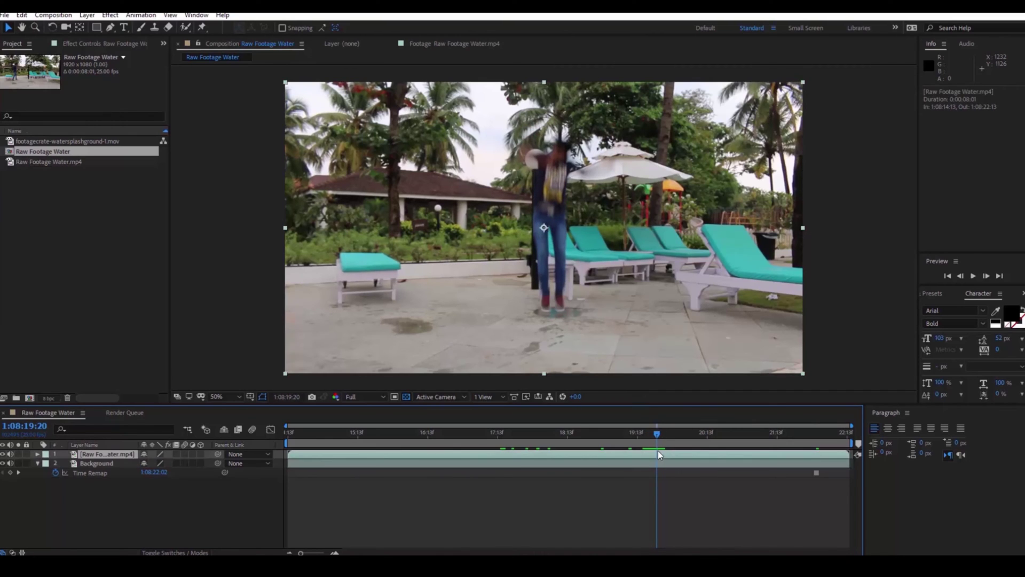
click(22, 15)
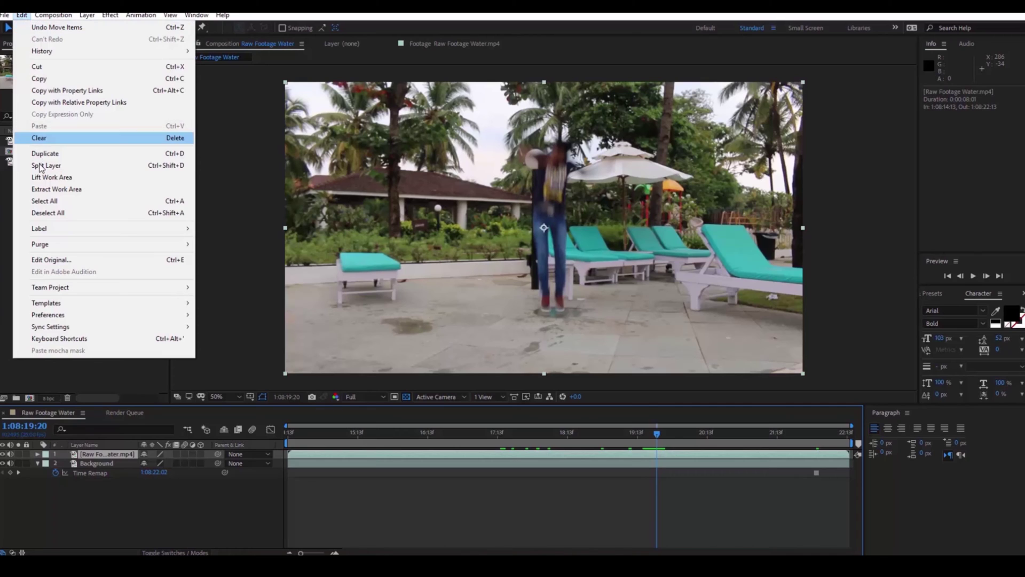
click(40, 165)
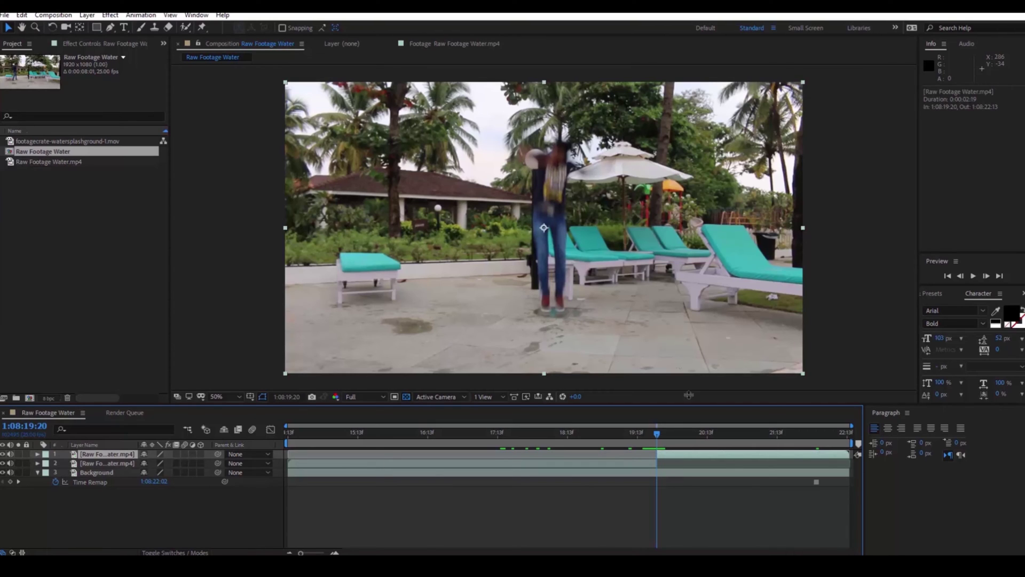
right_click(704, 454)
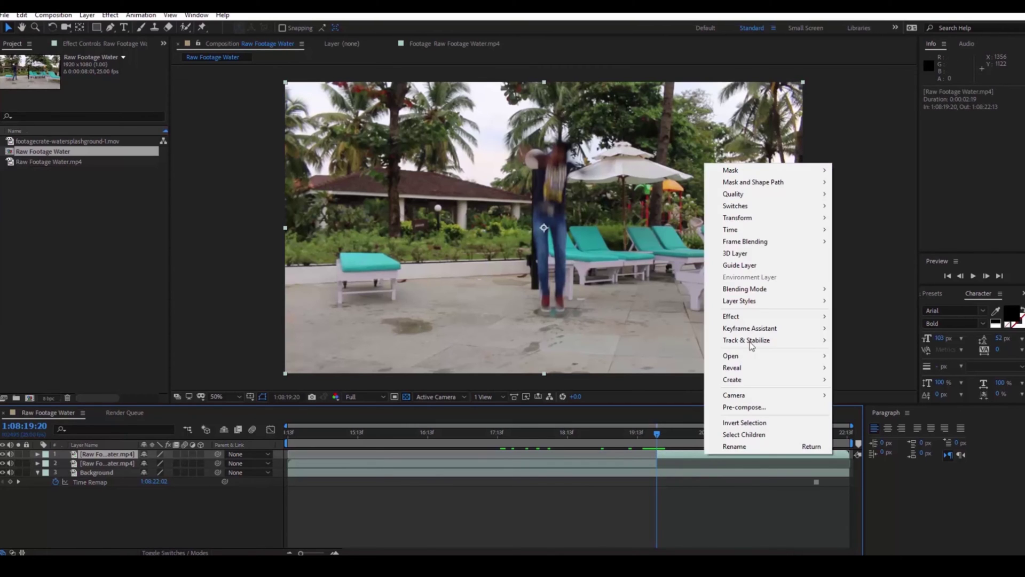
mouse_move(740, 235)
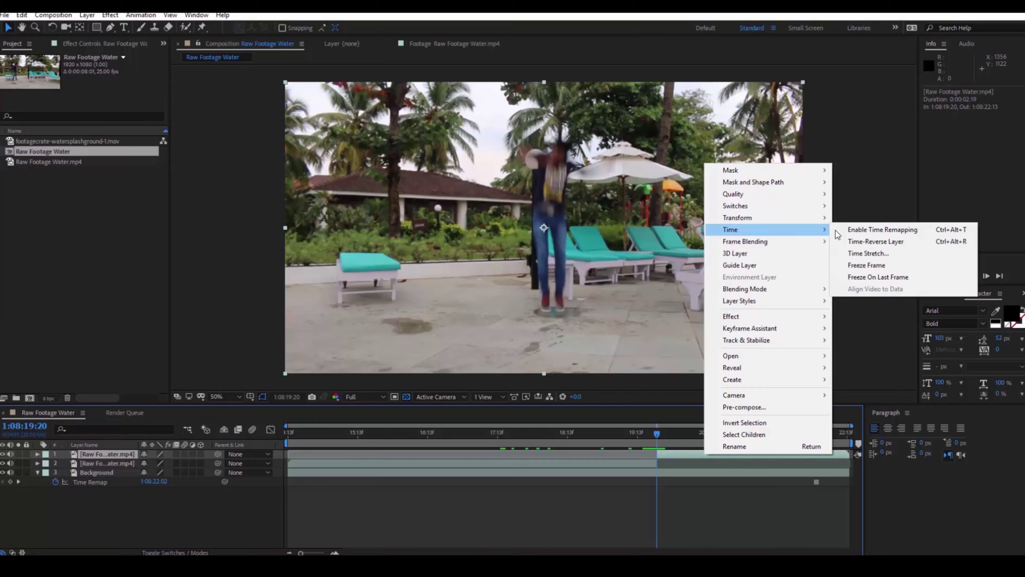
click(855, 266)
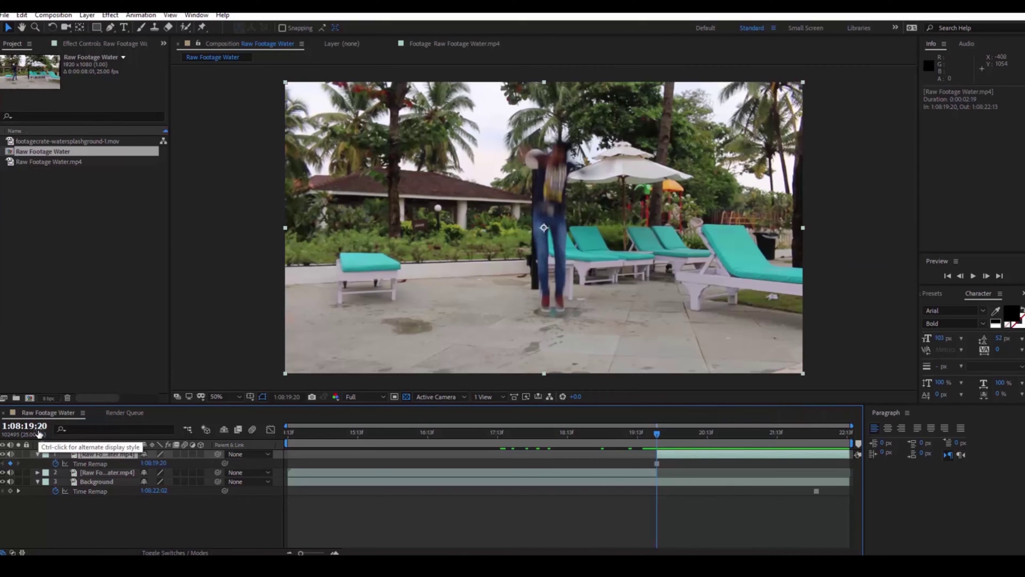
scroll(536, 201, up, 1)
- With the Pen tool at 100% zoom, trace the figure from the feet up the left side, around the raised arm and head
scroll(536, 201, down, 1)
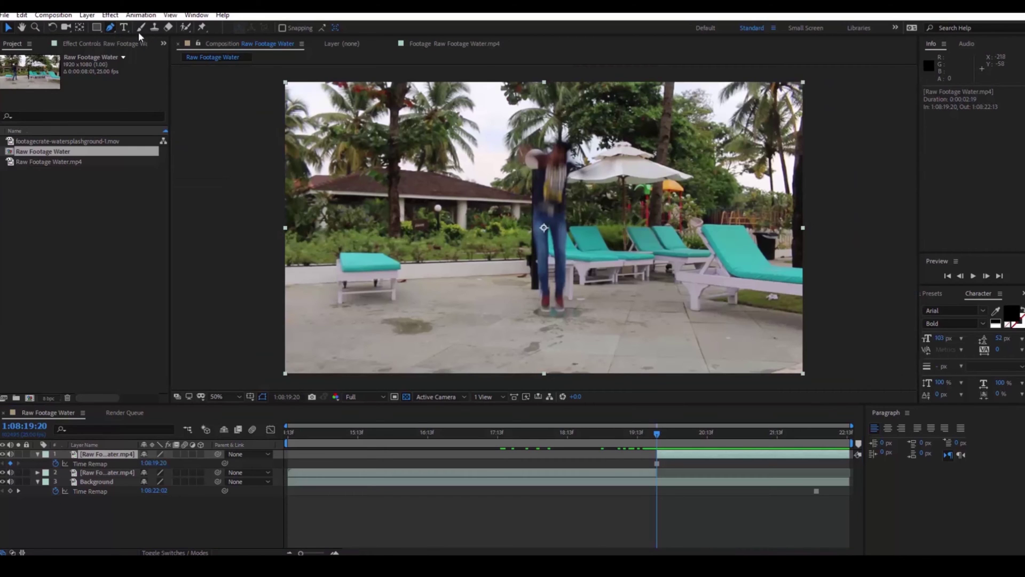
click(111, 28)
key(period)
scroll(552, 330, down, 3)
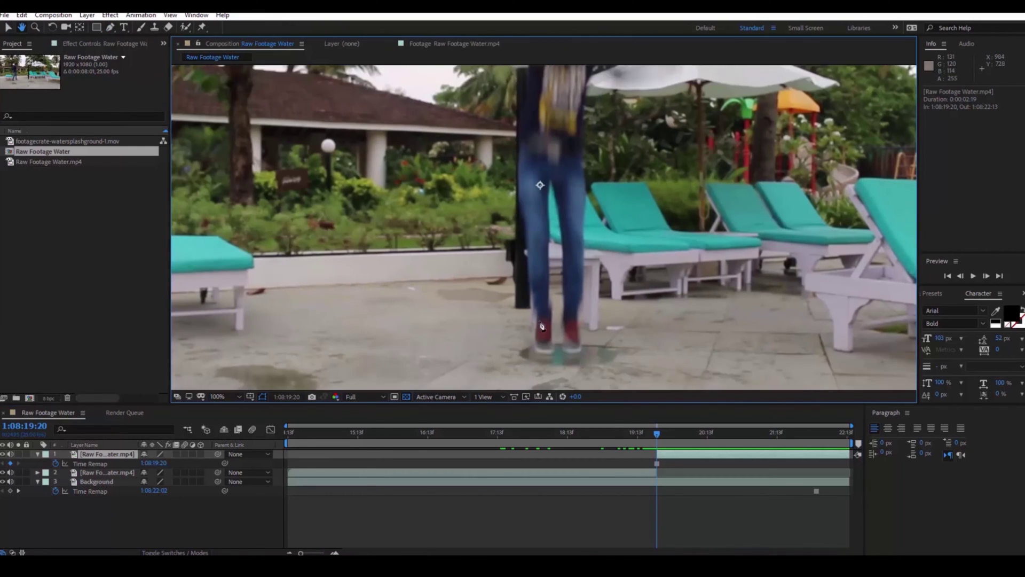
click(537, 327)
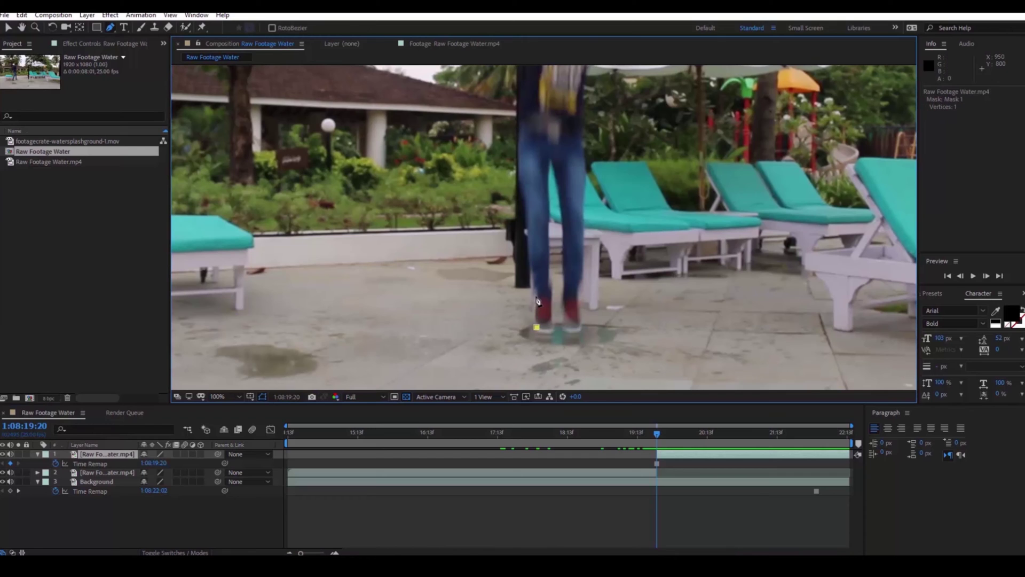
click(535, 296)
click(530, 252)
click(526, 202)
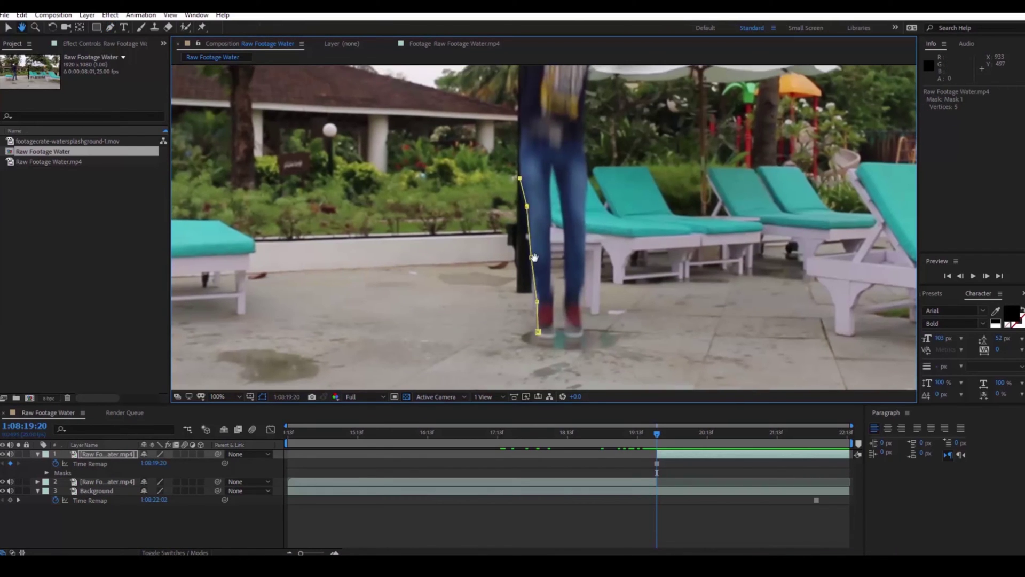
drag(532, 194, 541, 310)
click(528, 256)
click(528, 224)
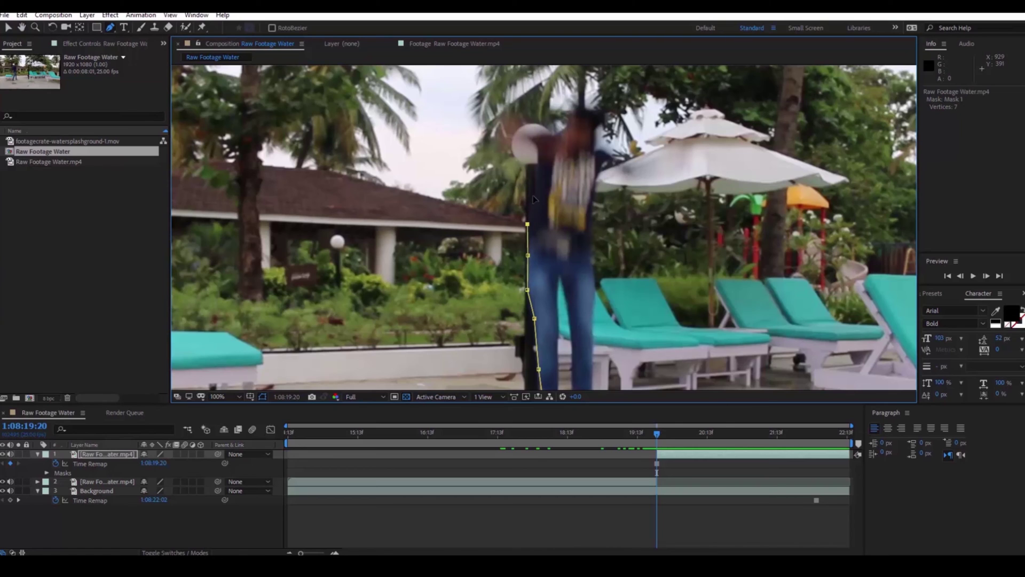
click(533, 167)
click(497, 132)
click(505, 118)
click(533, 134)
click(554, 135)
- Trace down the right side, between the legs and around the feet to close Mask 1, then solo the layer
click(587, 115)
click(598, 149)
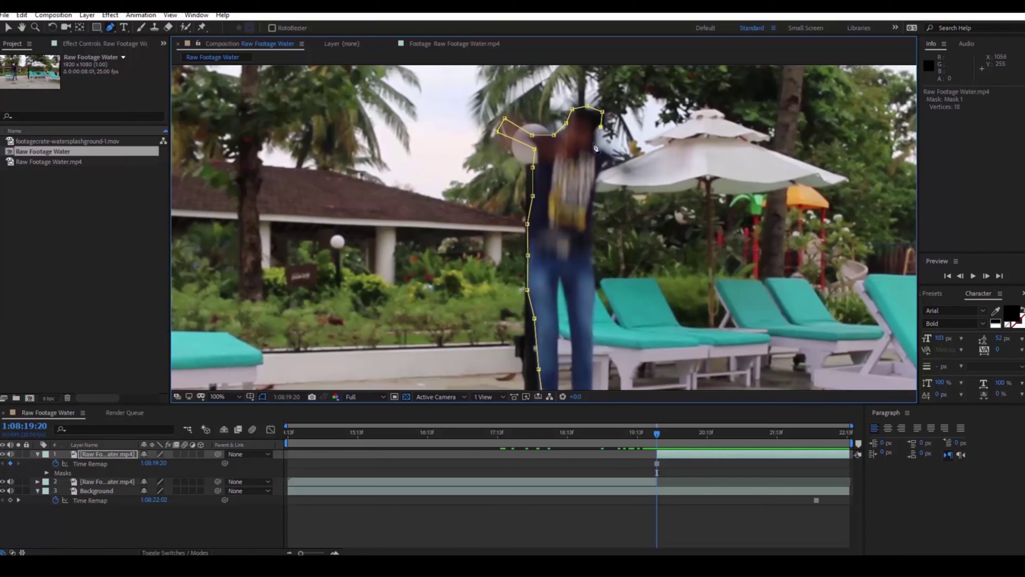
click(622, 150)
click(635, 177)
click(603, 190)
click(594, 248)
click(595, 315)
scroll(595, 241, down, 5)
click(594, 237)
click(589, 271)
click(579, 310)
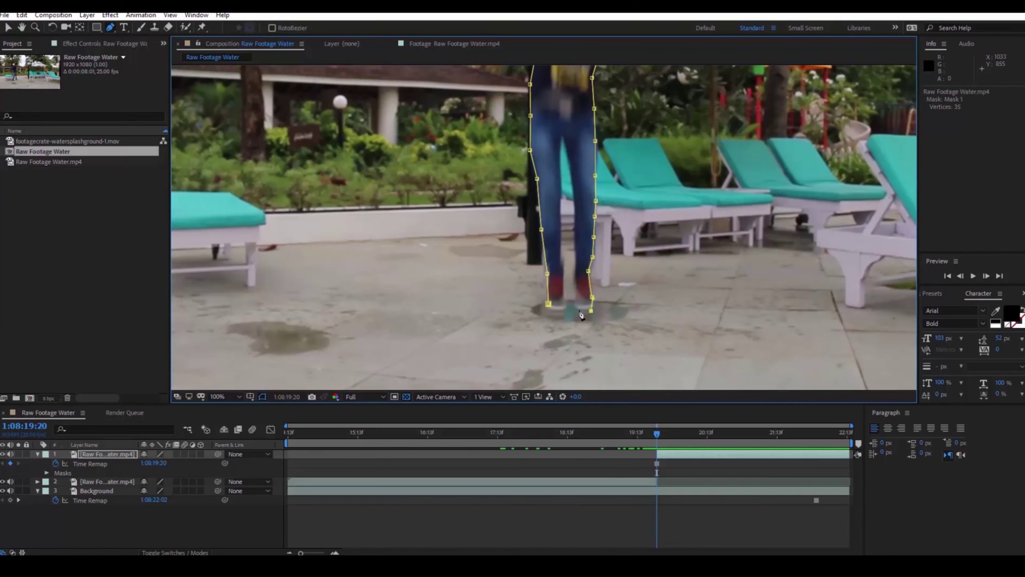
click(574, 286)
click(575, 230)
click(577, 206)
click(564, 139)
click(562, 223)
click(563, 238)
click(564, 256)
click(565, 275)
click(567, 291)
click(569, 308)
click(558, 316)
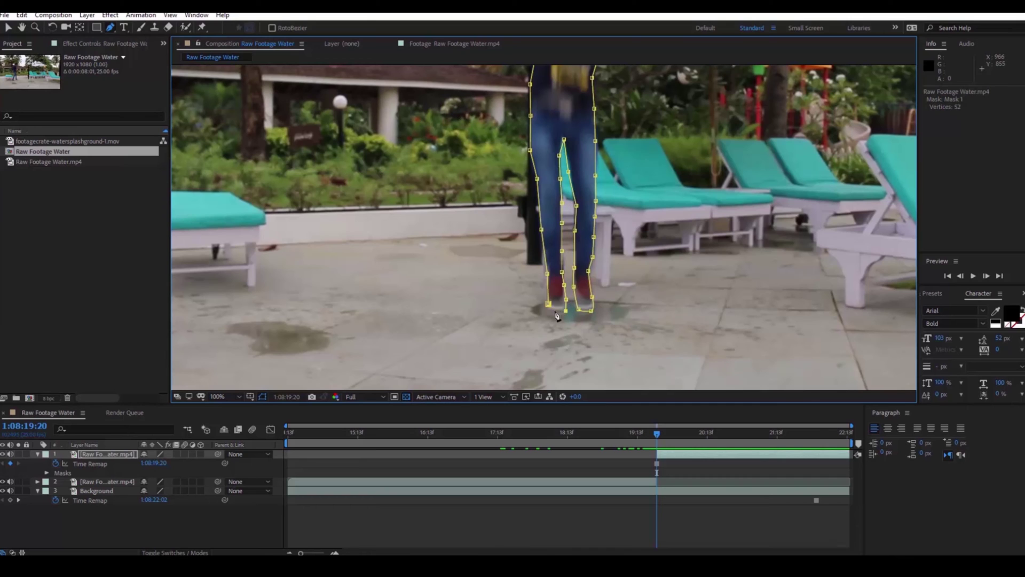
click(548, 304)
click(18, 454)
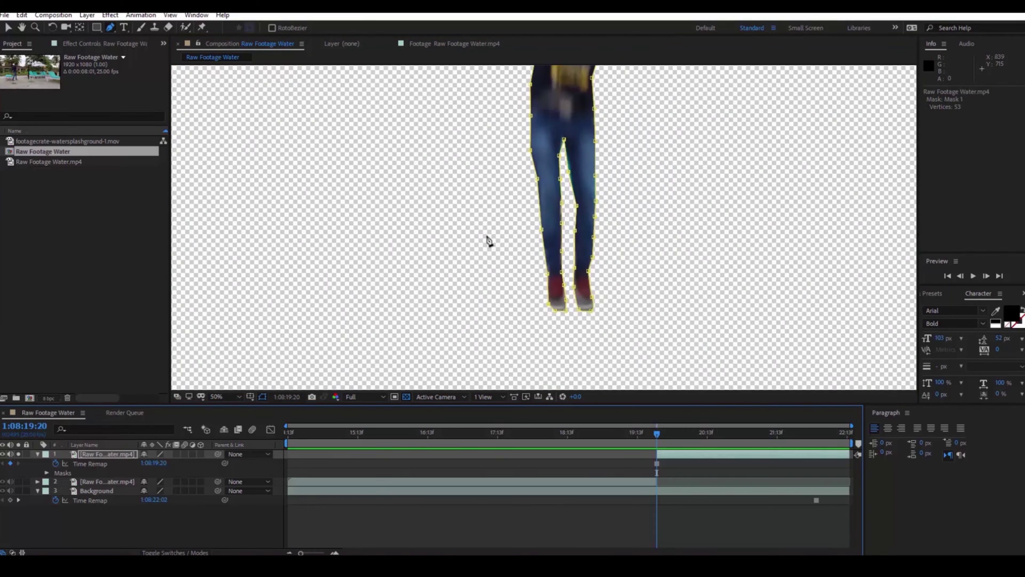
scroll(485, 238, down, 1)
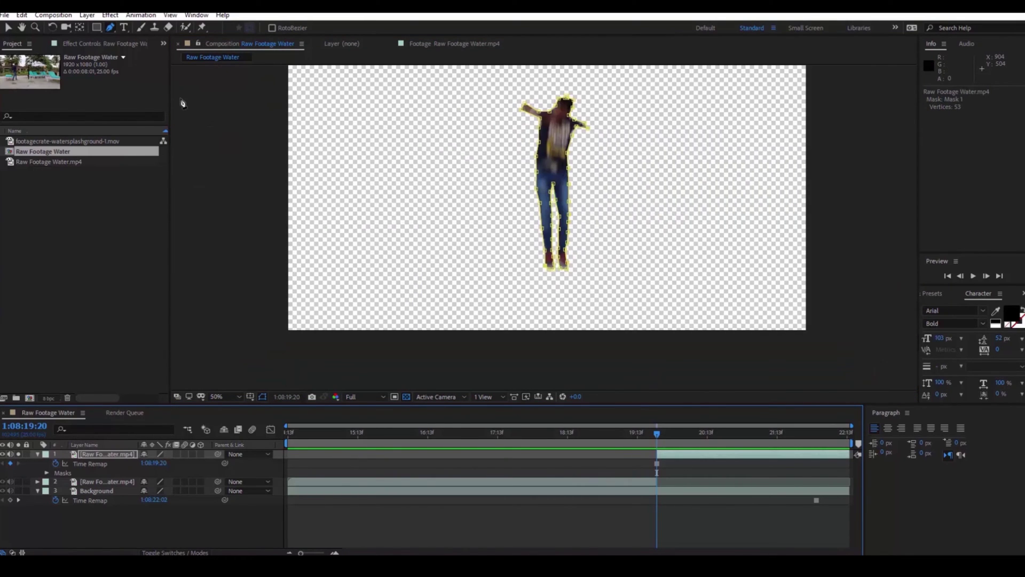
- Unsolo the figure, keyframe Position at 1:08:19:20, and drag Y down so it leaves the frame by 1:08:20:01
click(9, 28)
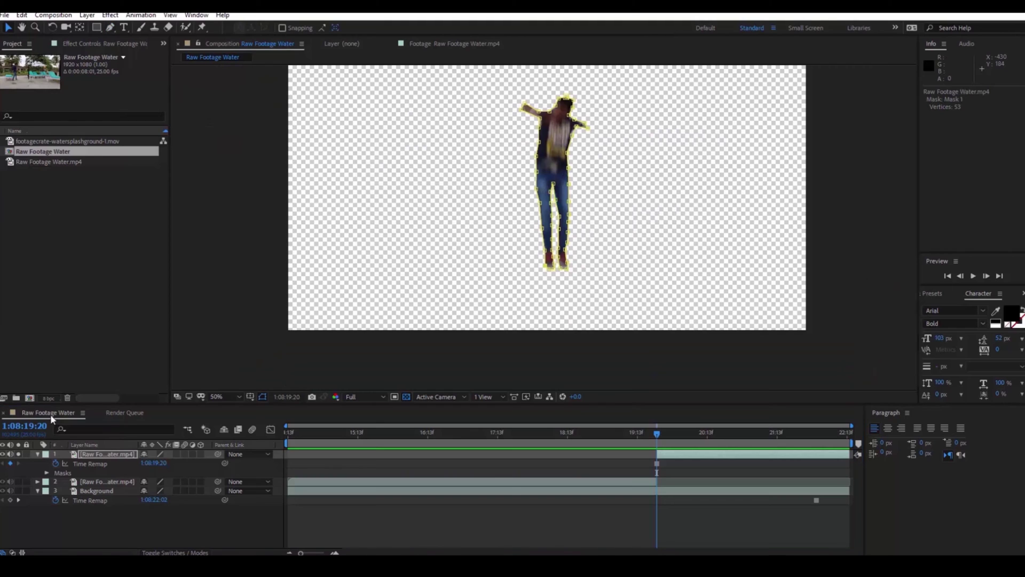
click(18, 454)
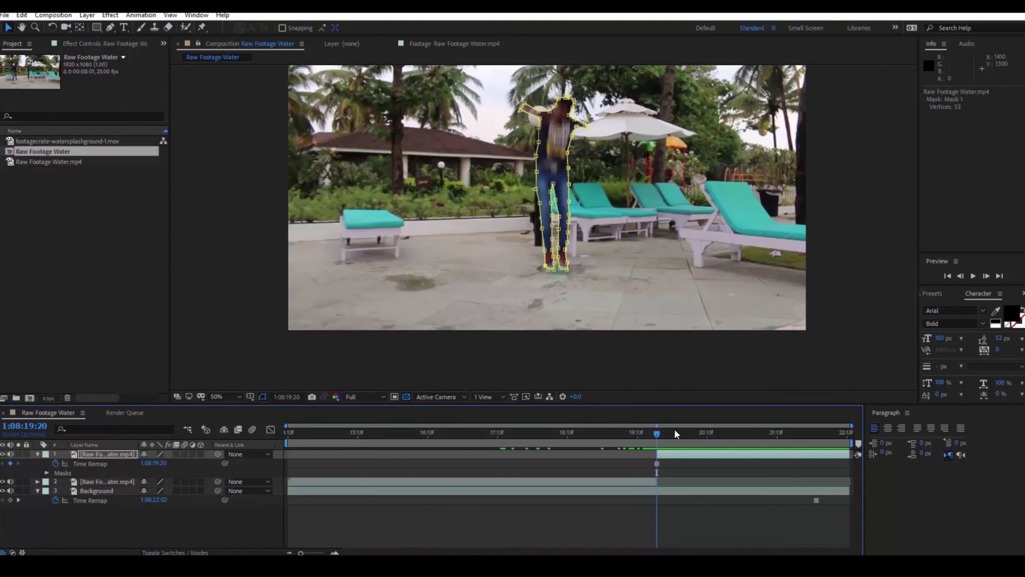
click(37, 454)
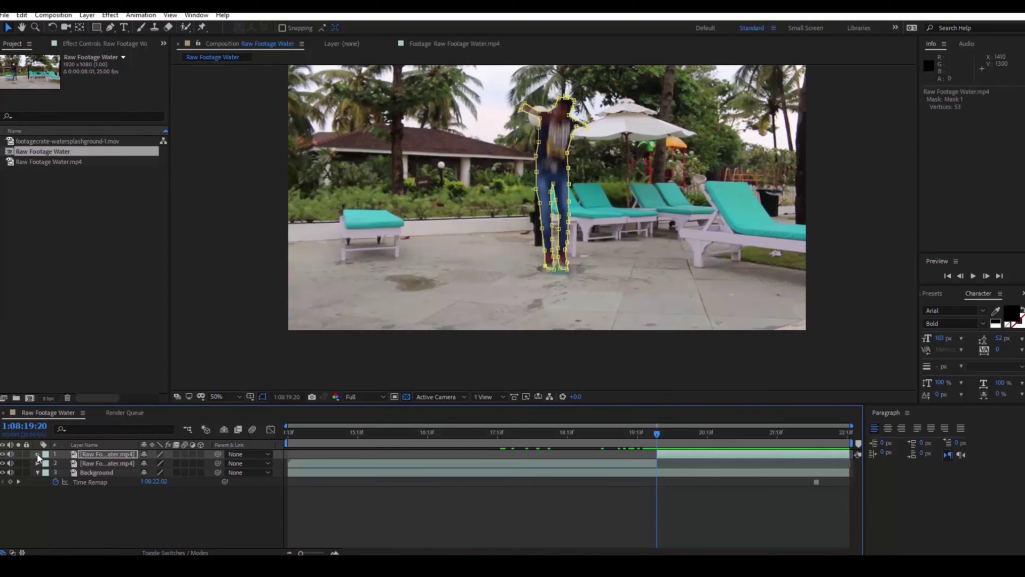
click(37, 454)
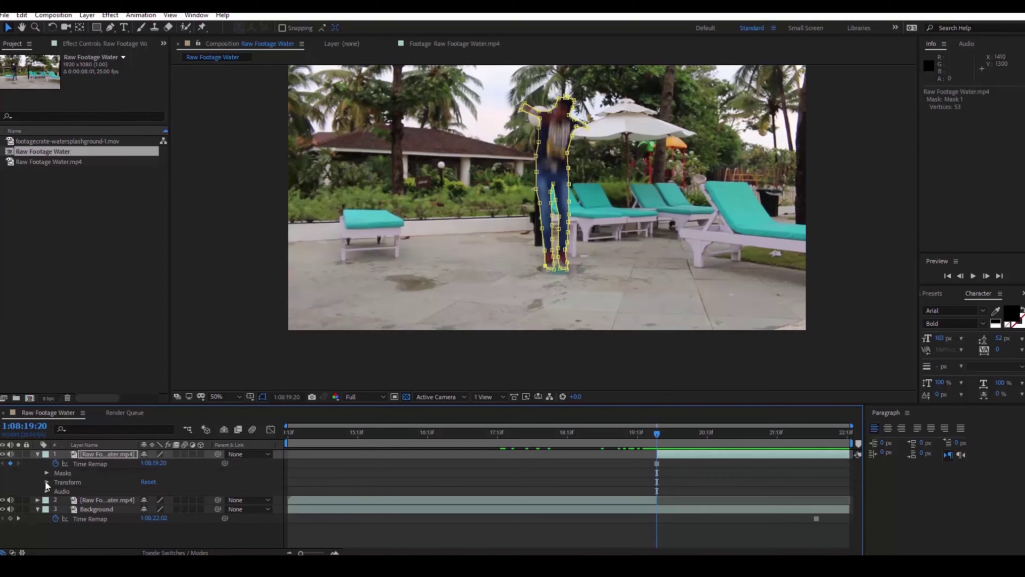
click(47, 482)
click(77, 498)
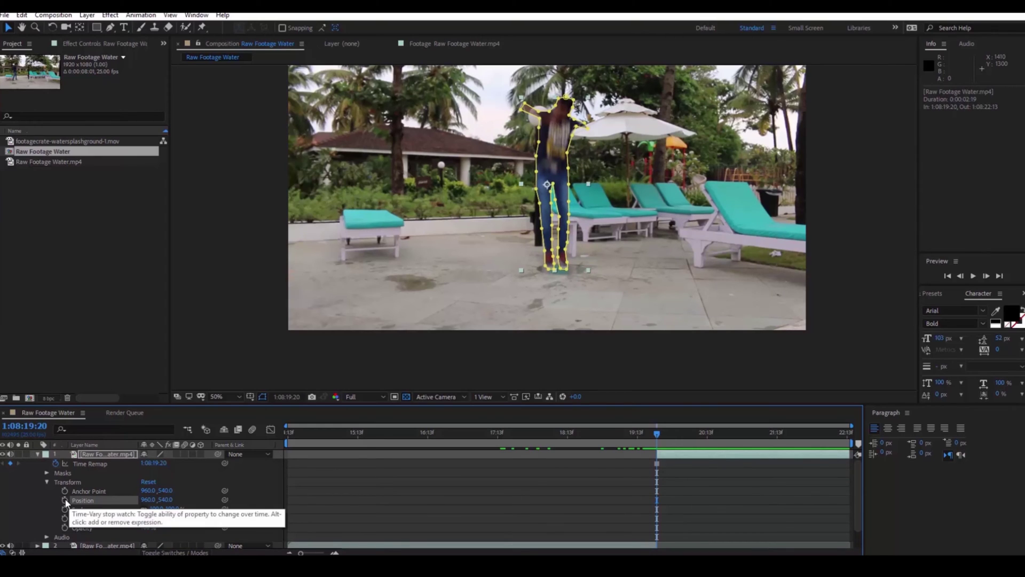
click(65, 500)
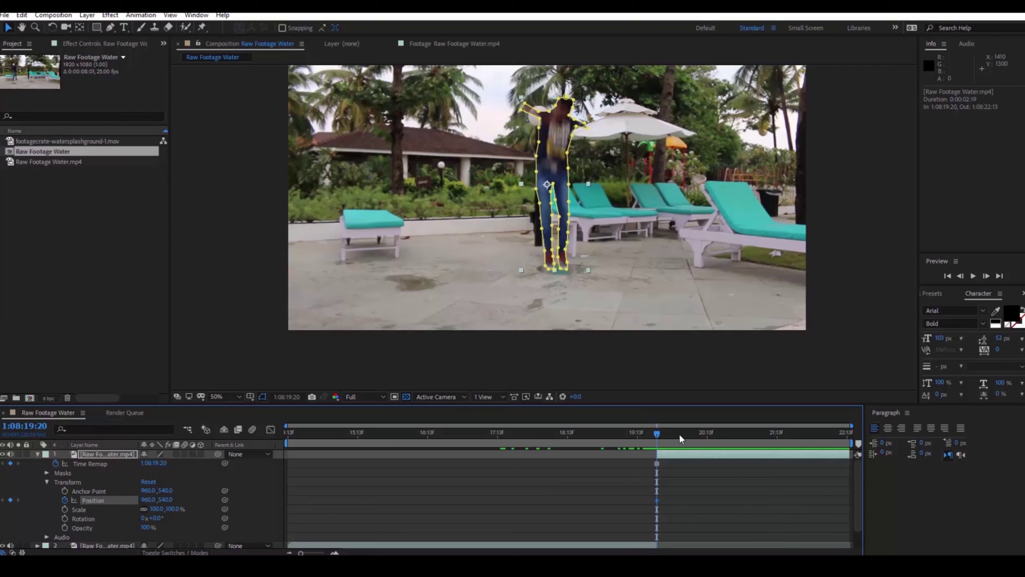
key(Page_Down)
key(Page_Down)
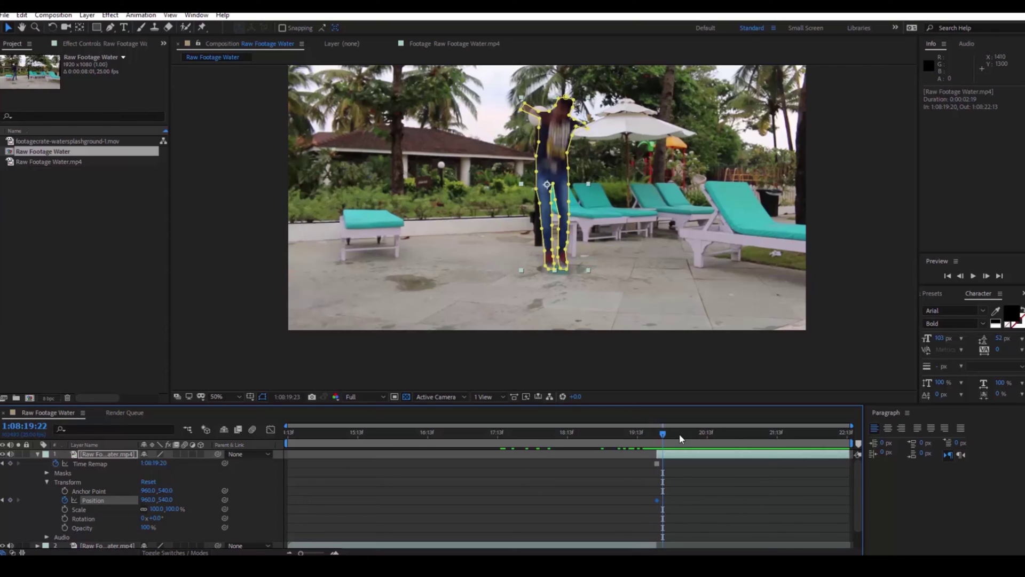
key(Page_Down)
key(Page_Down)
key(Page_Down)
key(Page_Down)
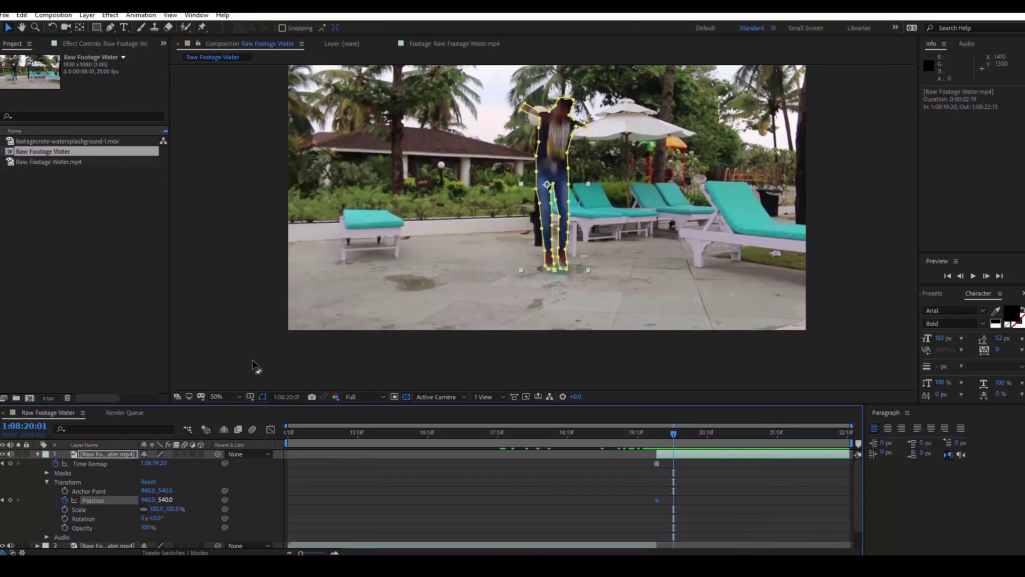
drag(164, 499, 666, 469)
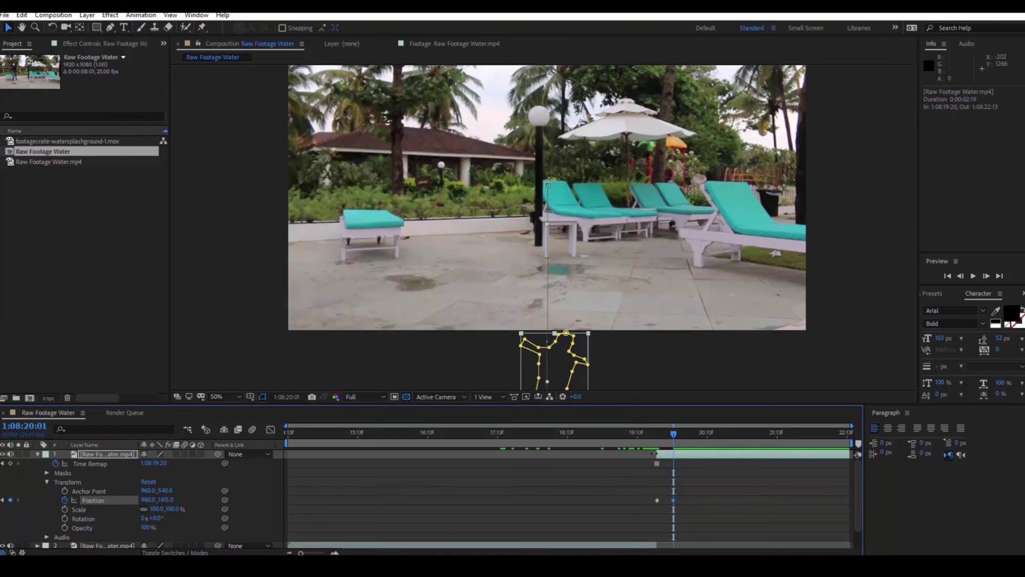
drag(643, 436, 670, 440)
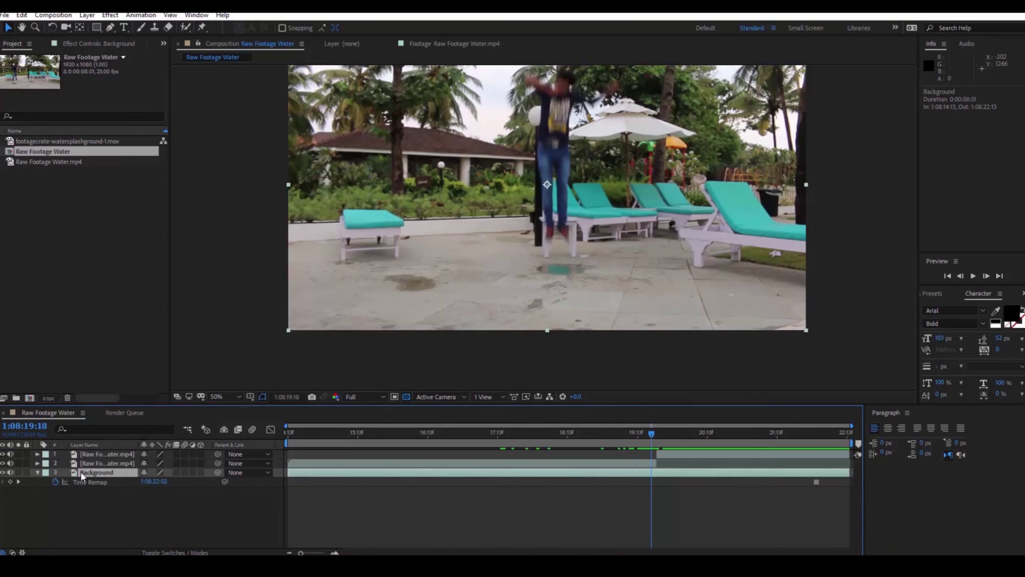
- Duplicate Background, move Background 2 to the top, draw a rectangle mask over the puddle, and solo it
key(ctrl+d)
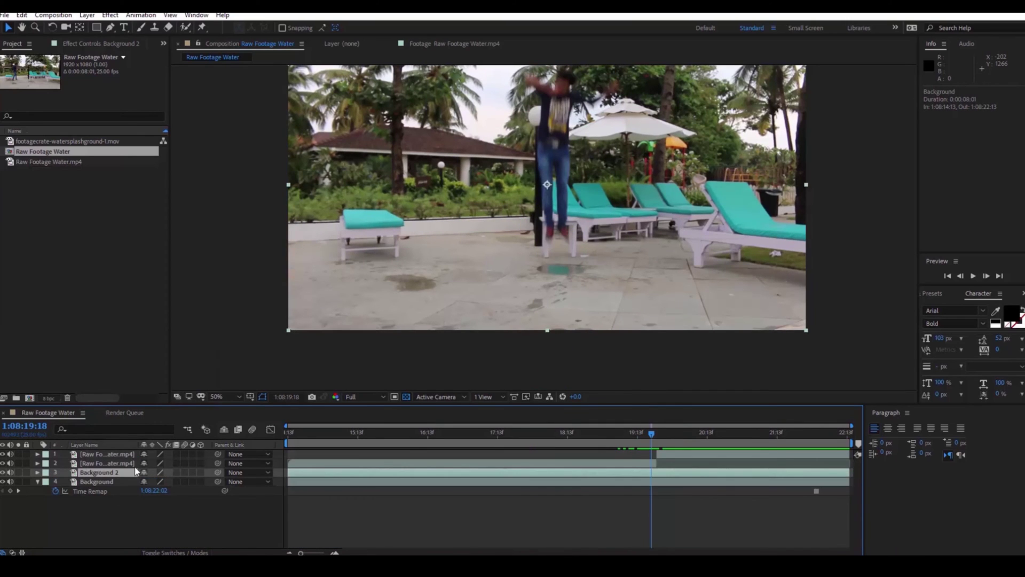
drag(104, 472, 89, 453)
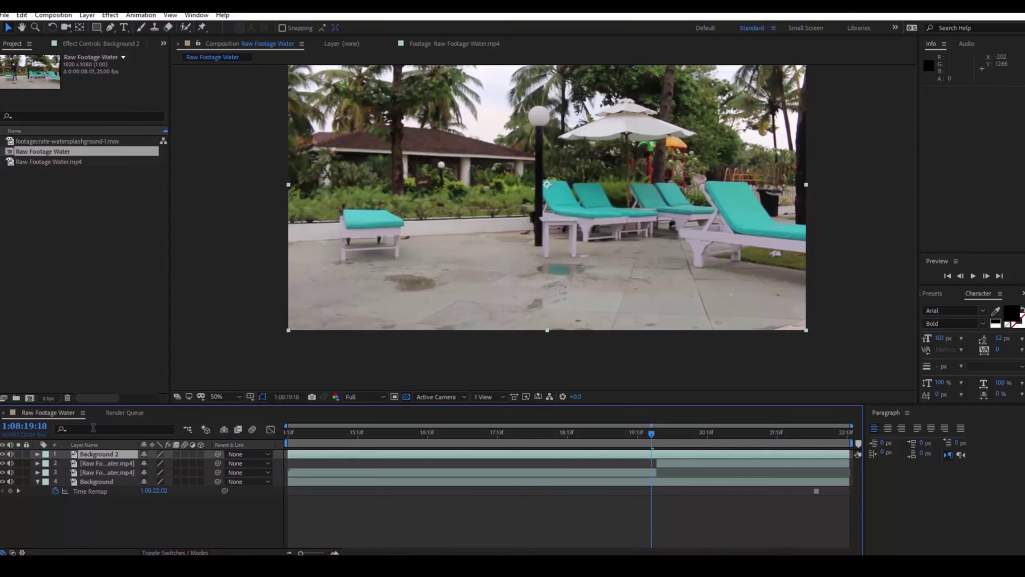
click(97, 27)
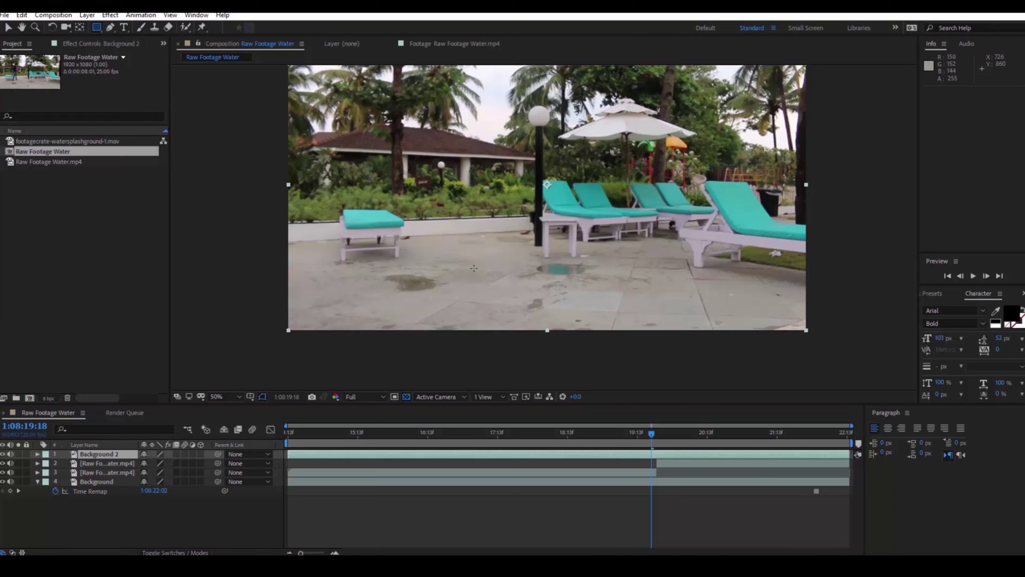
mouse_move(464, 267)
mouse_down()
mouse_move(604, 323)
mouse_move(619, 369)
mouse_move(649, 371)
mouse_up()
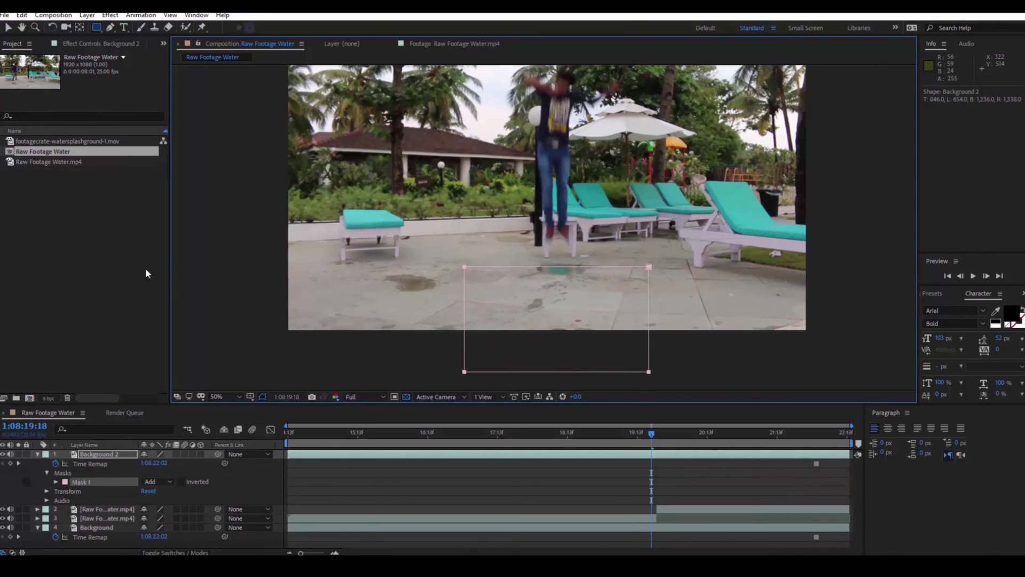
click(88, 456)
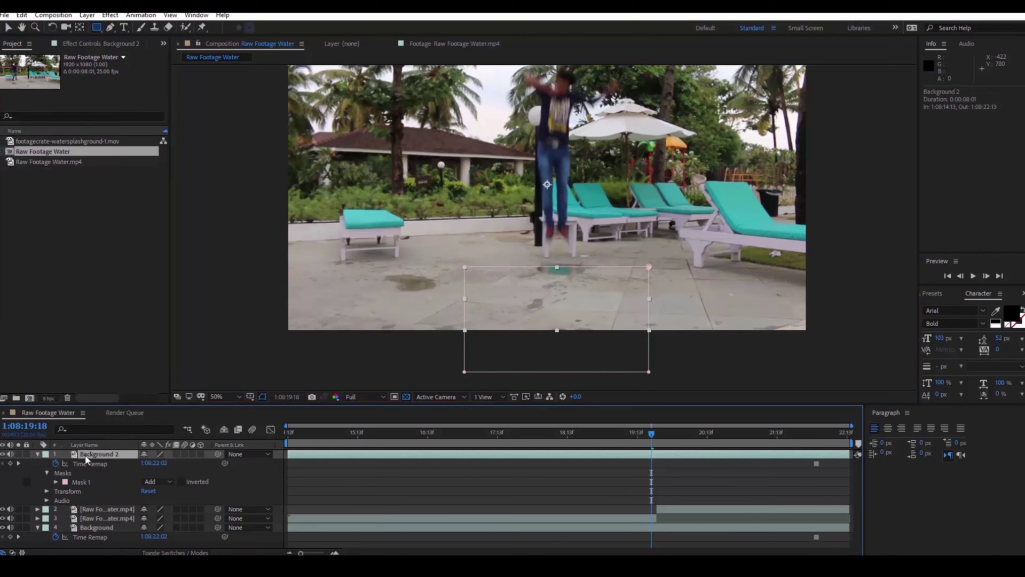
click(18, 454)
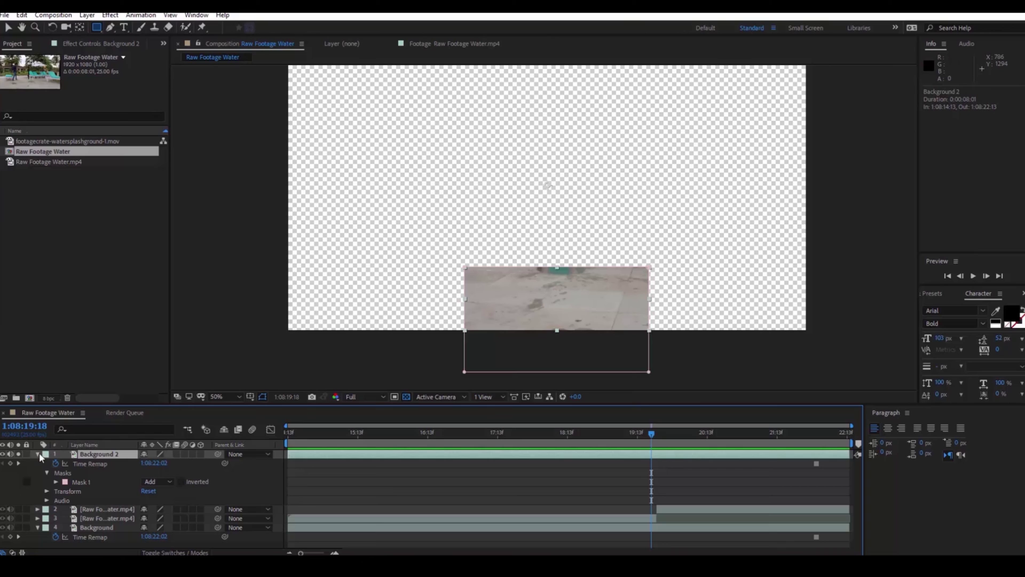
- Unsolo Background 2 and rename it 'Water Puddle'
click(19, 454)
right_click(87, 454)
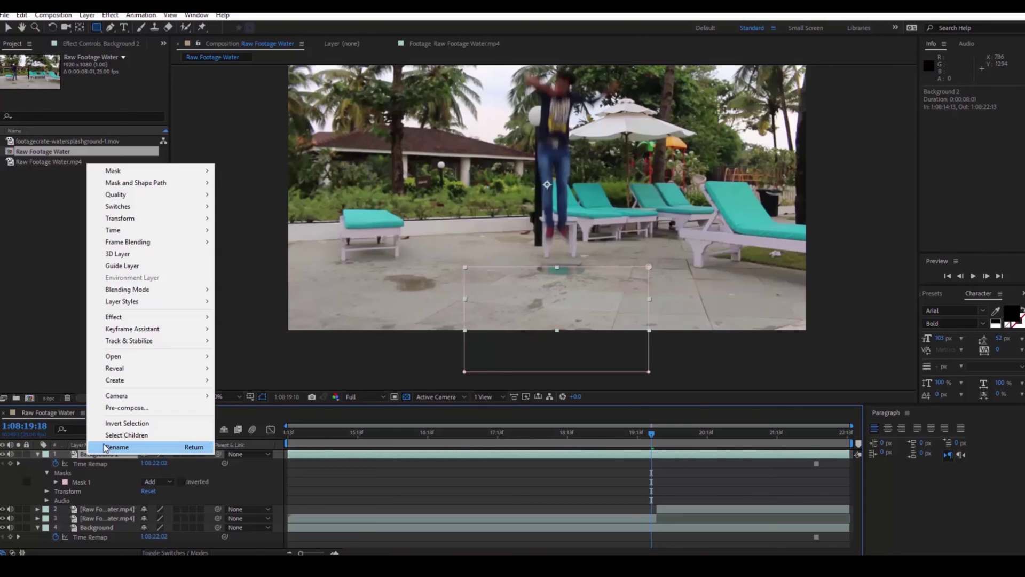
click(105, 448)
text(Water Puddle)
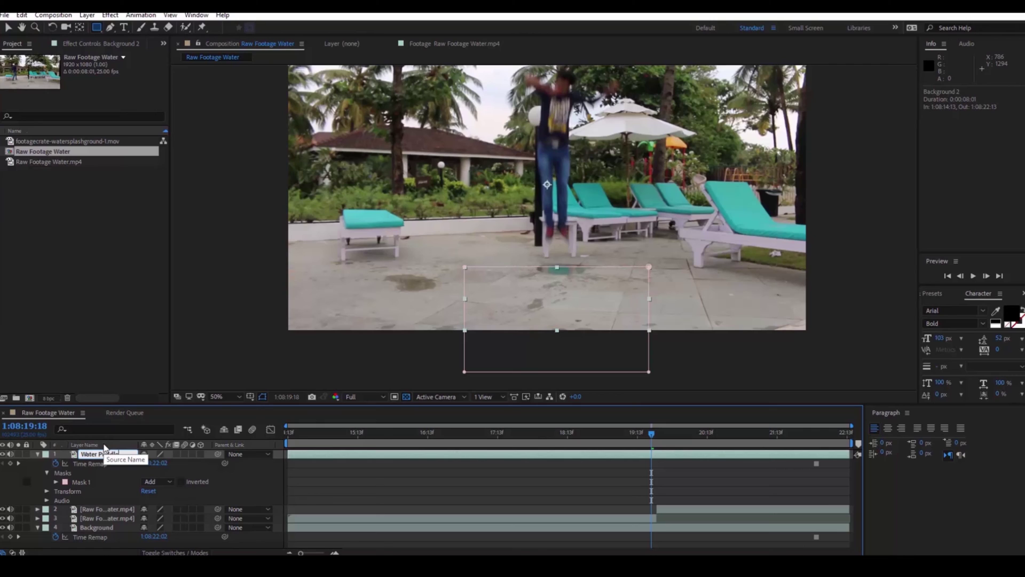
key(Return)
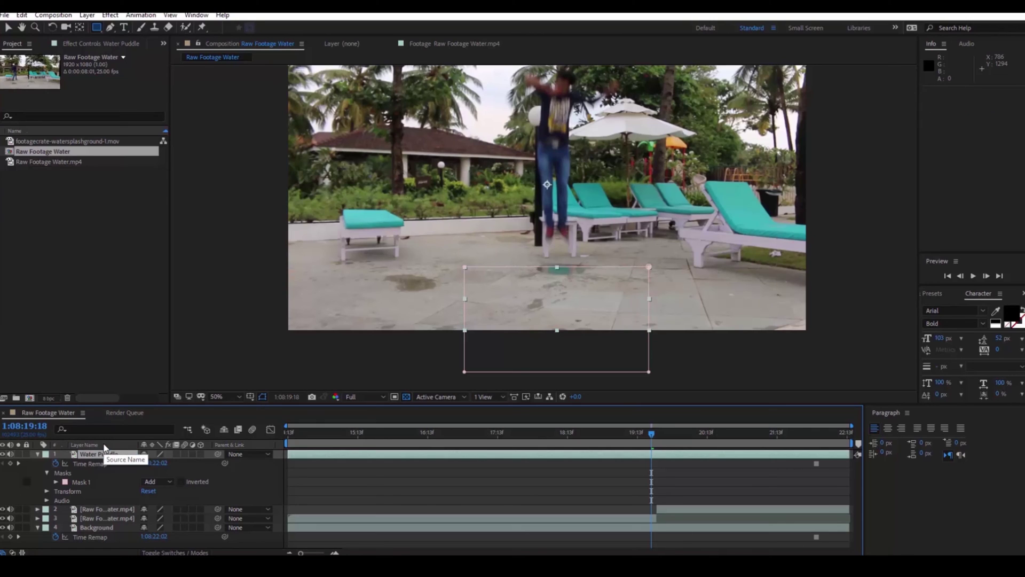
- Set the Water Puddle Mask 1 feather to 11 pixels and view the result at 25%
click(37, 454)
click(9, 27)
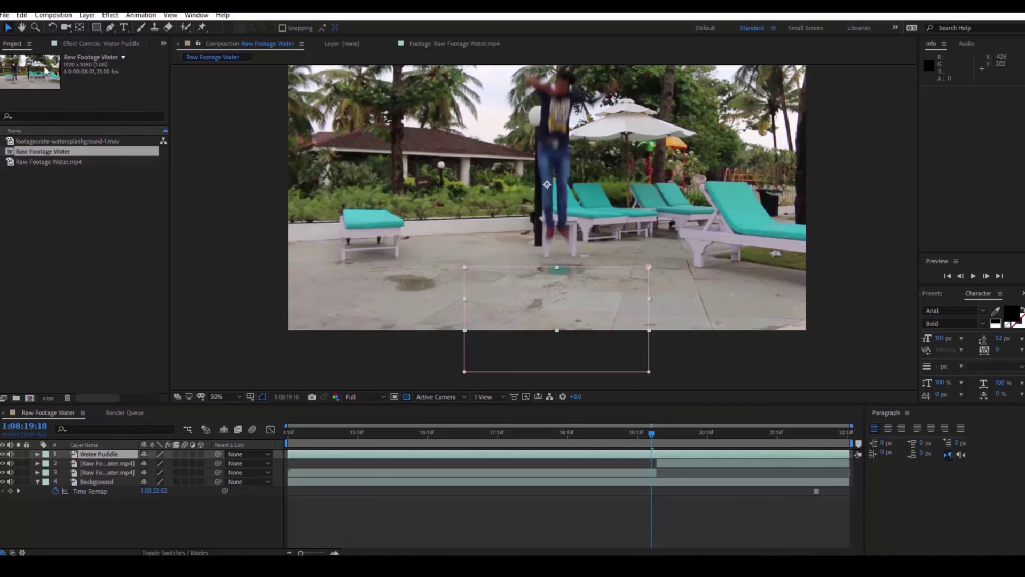
click(38, 454)
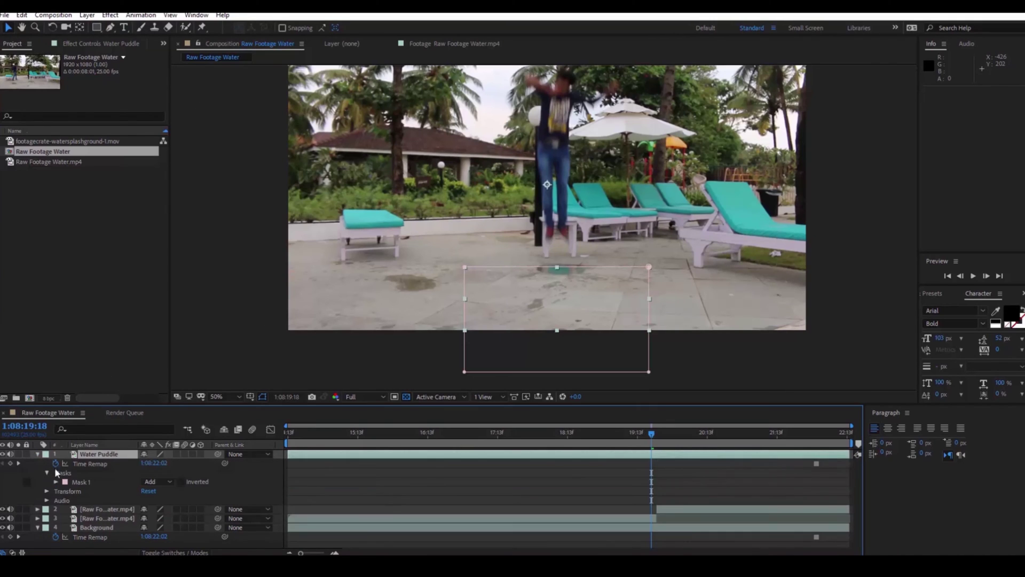
click(55, 482)
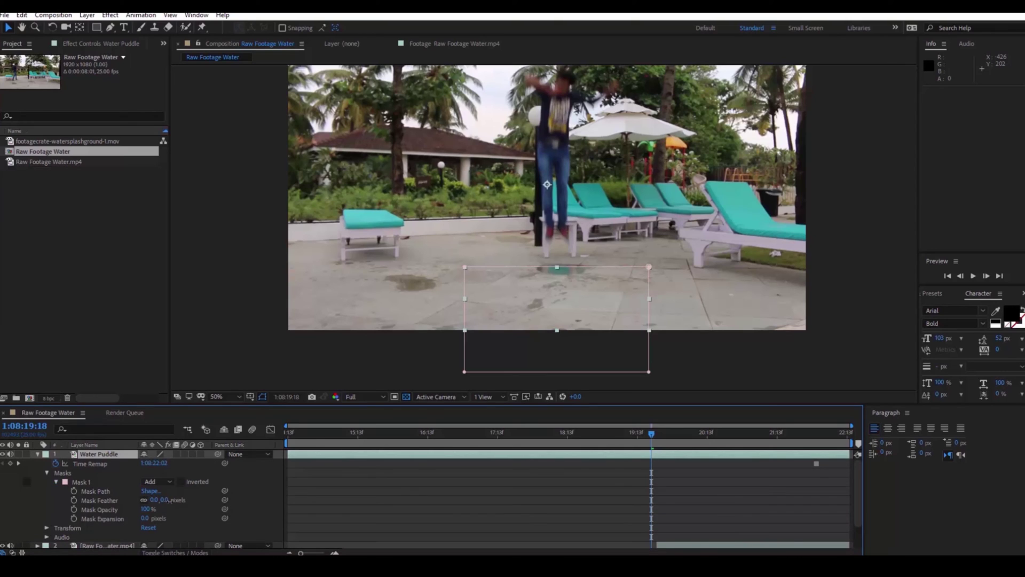
drag(170, 500, 175, 500)
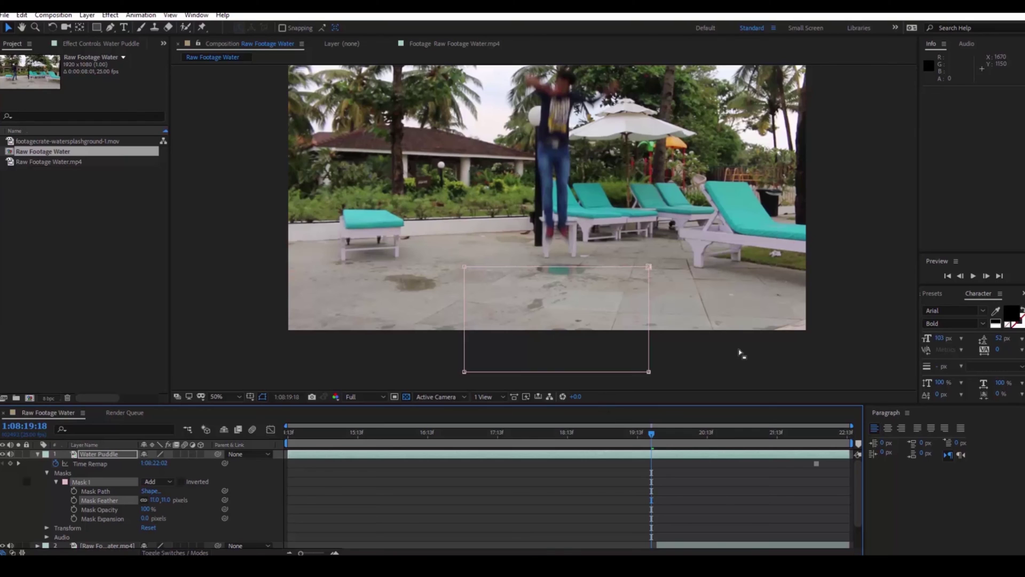
click(689, 375)
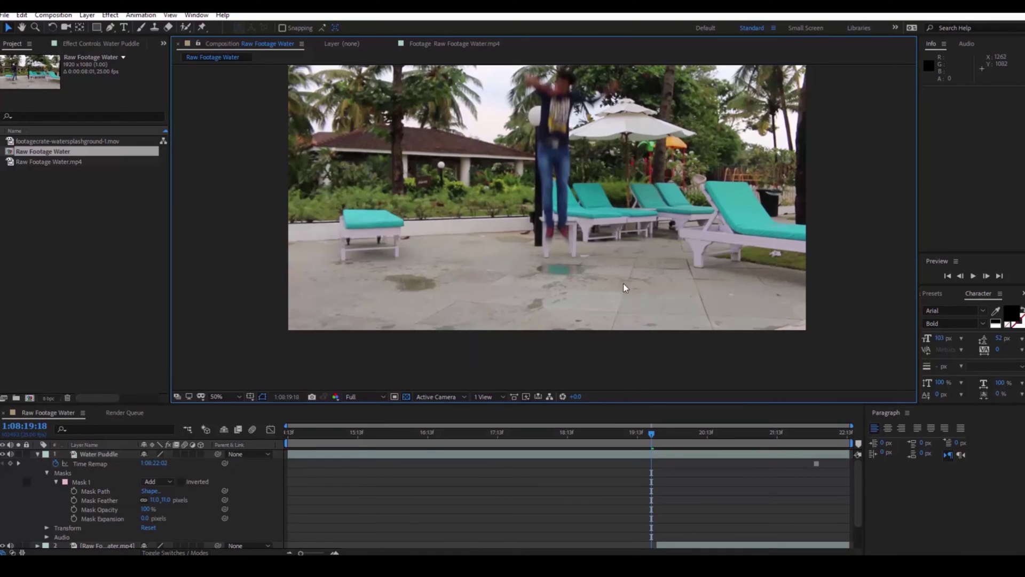
key(comma)
mouse_move(655, 439)
mouse_down()
mouse_move(693, 441)
mouse_move(648, 442)
mouse_up()
- Raise the Water Puddle mask feather to 59 pixels at 1:08:19:19
key(space)
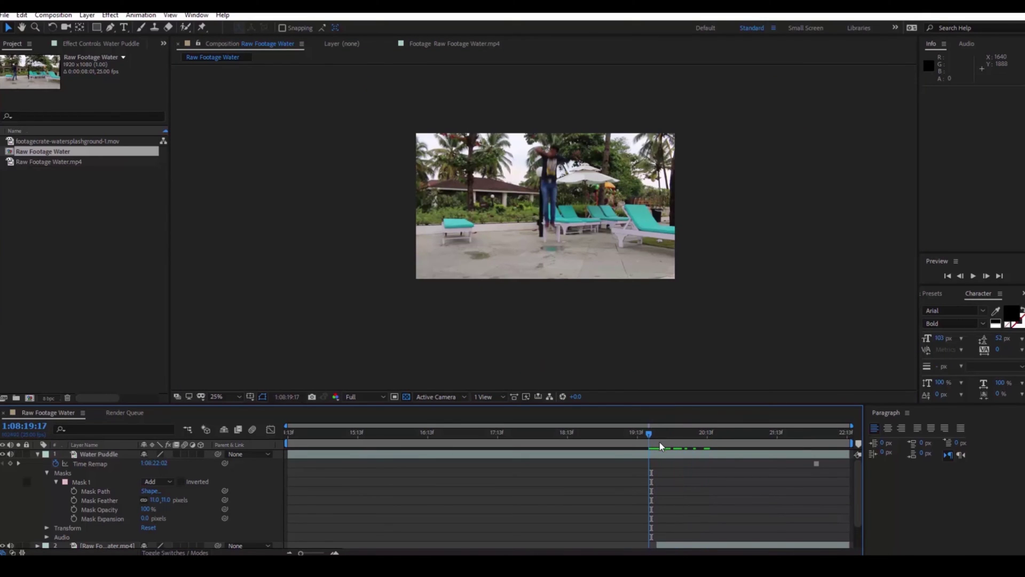
drag(661, 444, 653, 443)
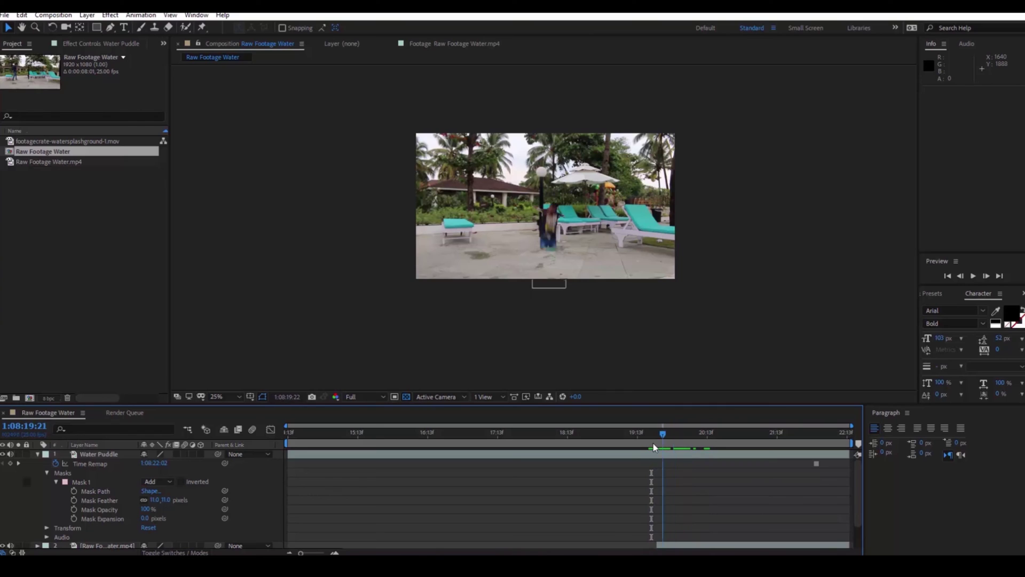
drag(170, 500, 195, 501)
click(648, 352)
- Preview the jump from 1:08:19:22 at 50% zoom, then collapse the Water Puddle layer
mouse_move(657, 440)
mouse_down()
mouse_move(669, 433)
mouse_move(654, 434)
mouse_up()
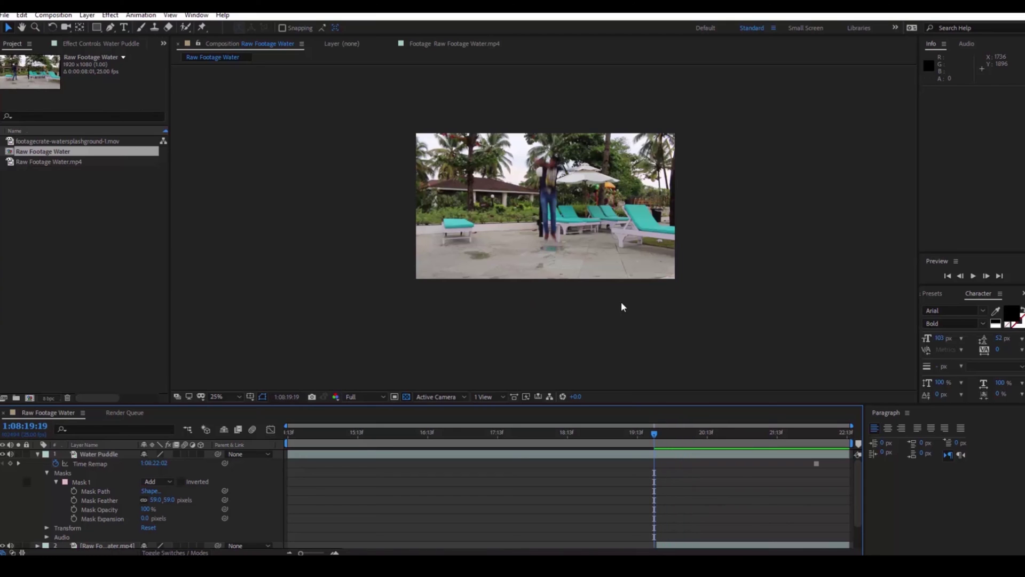
key(period)
key(period)
key(space)
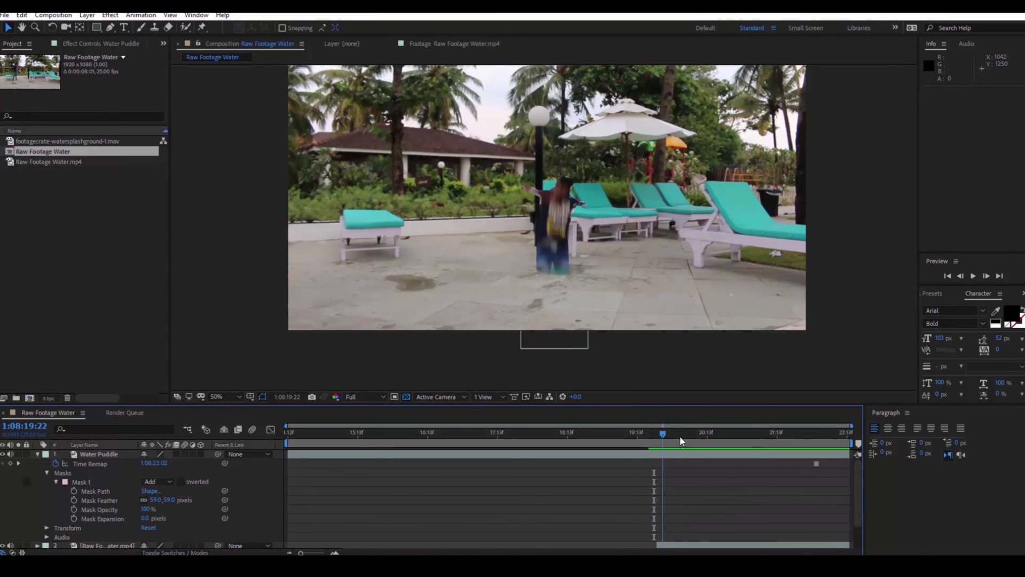
key(space)
key(comma)
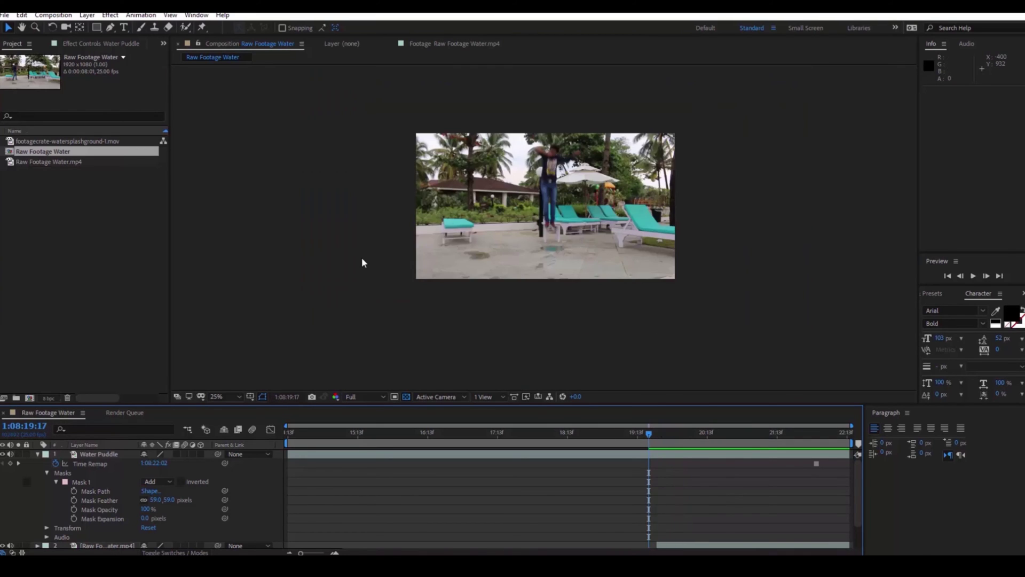
click(45, 454)
- Play footagecrate-watersplashground-1.mov in the Footage viewer, then switch to the FootageCrate splashes page in Chrome
click(37, 454)
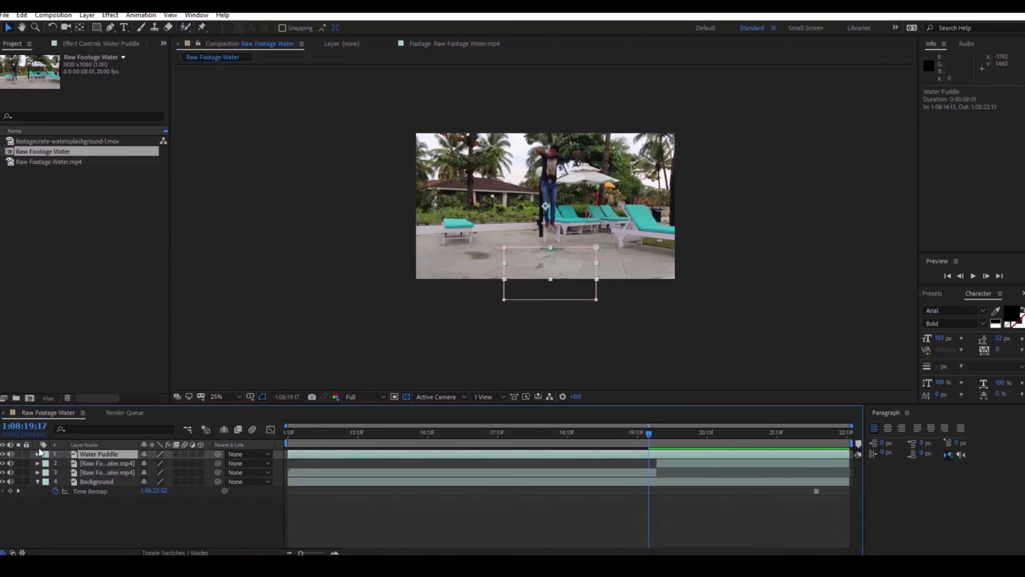
click(50, 141)
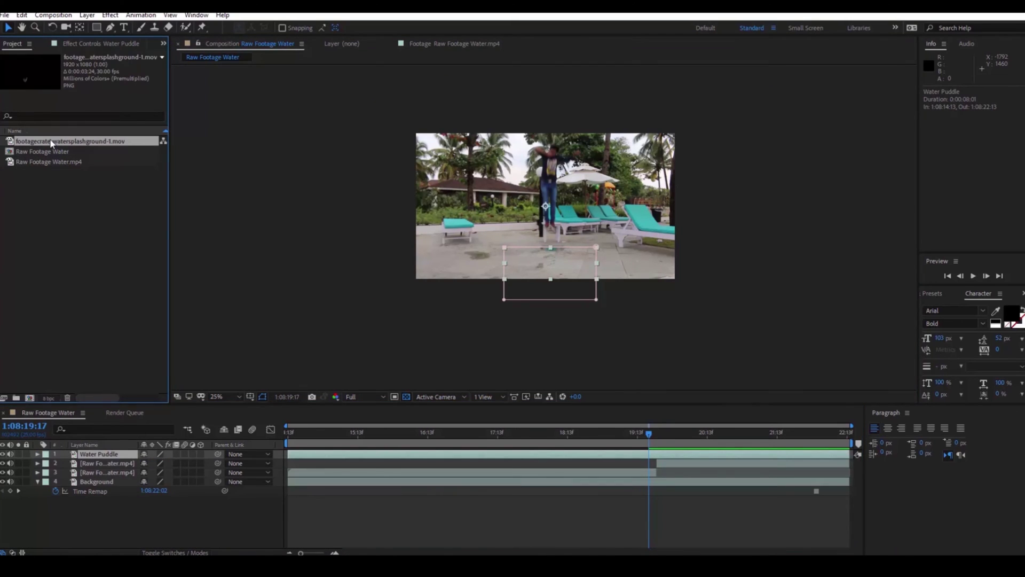
double_click(50, 141)
click(593, 433)
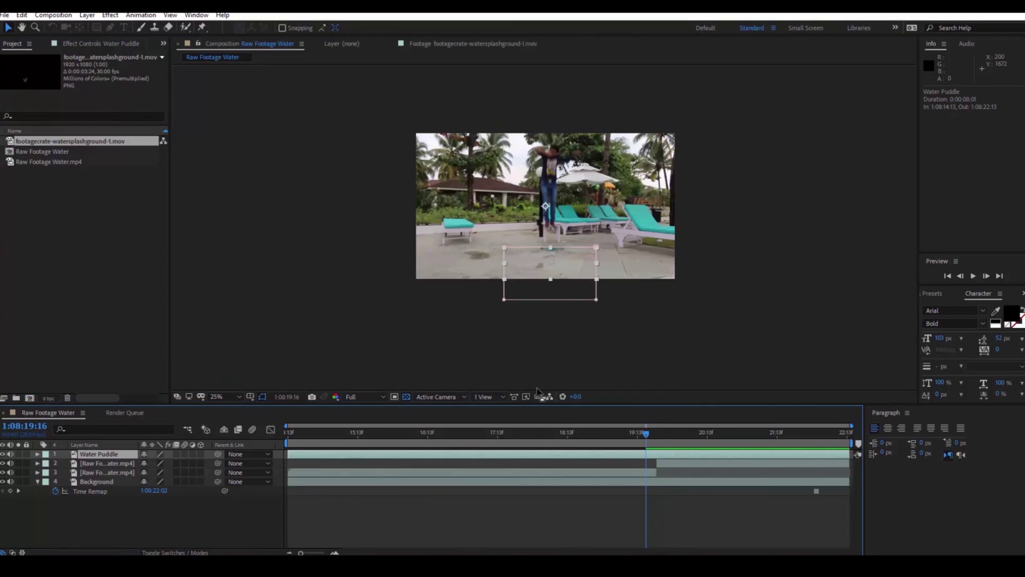
click(452, 45)
key(space)
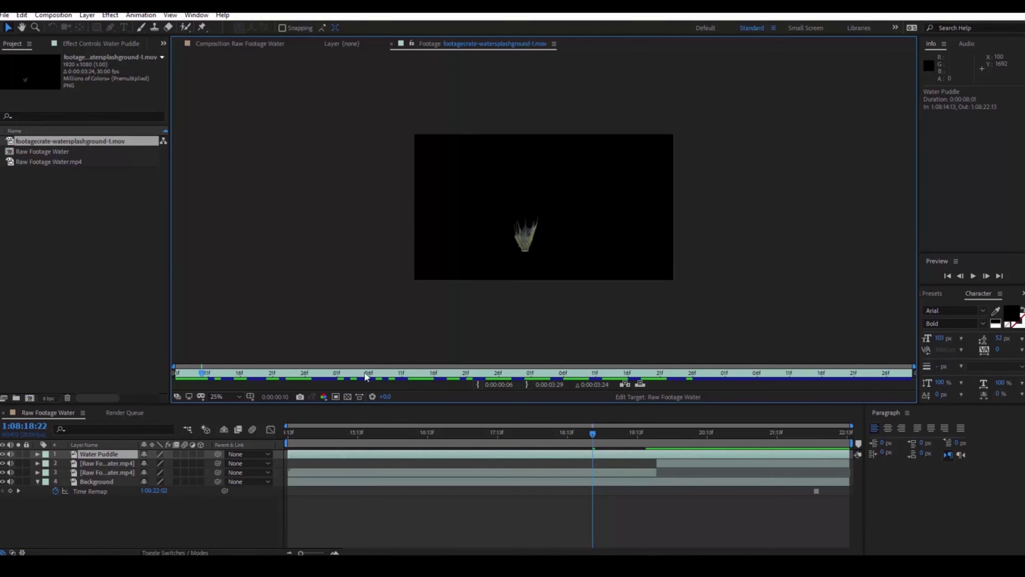
key(space)
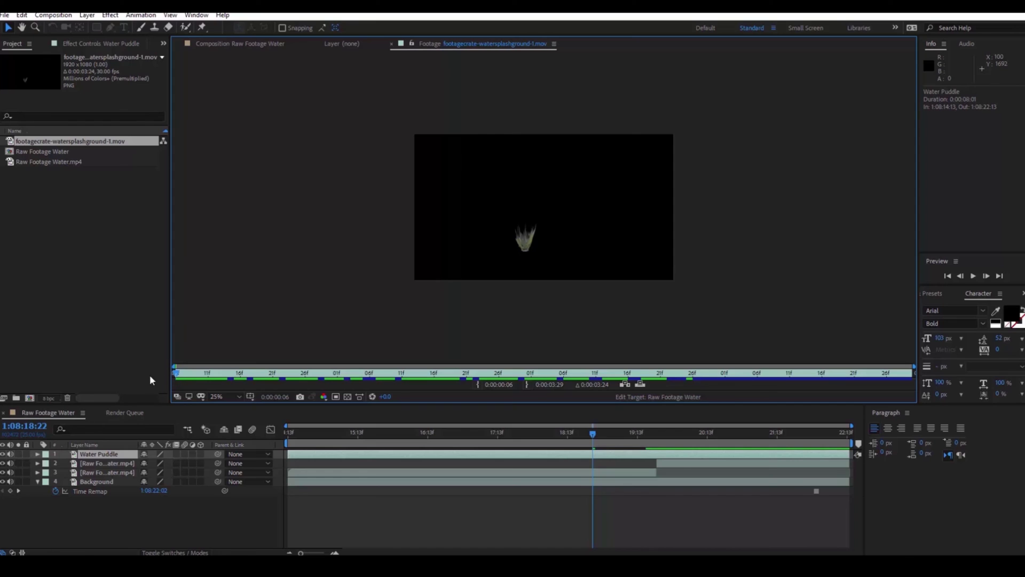
key(alt+Tab)
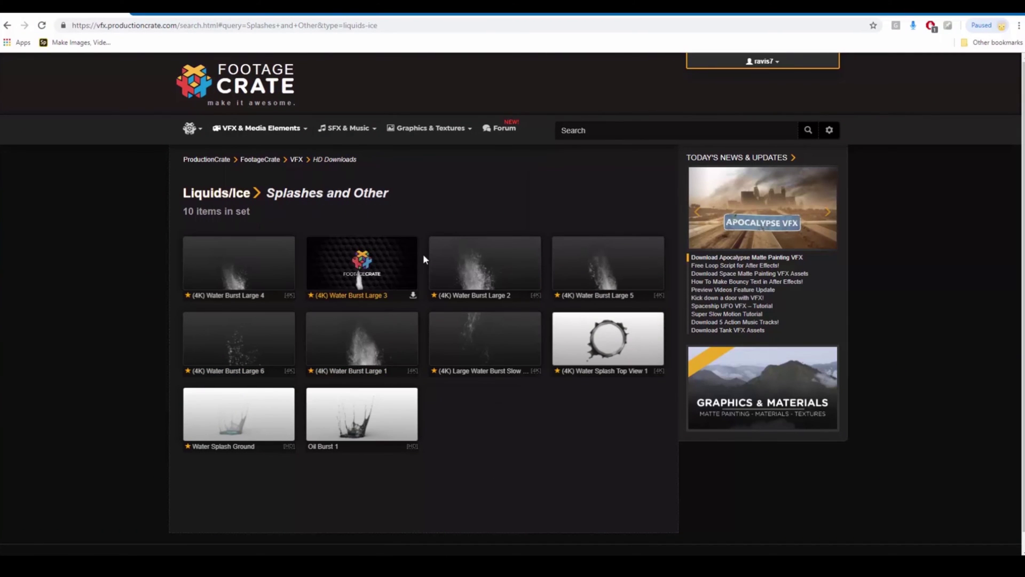
- Look over the Google results for water splash green screen footage in Chrome
key(ctrl+Tab)
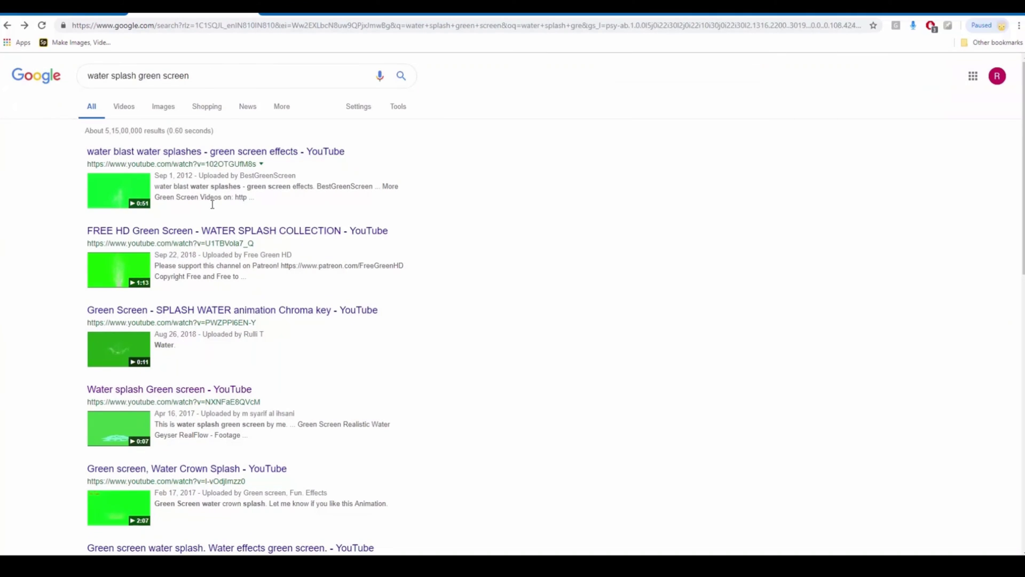
scroll(219, 401, down, 4)
scroll(239, 279, up, 4)
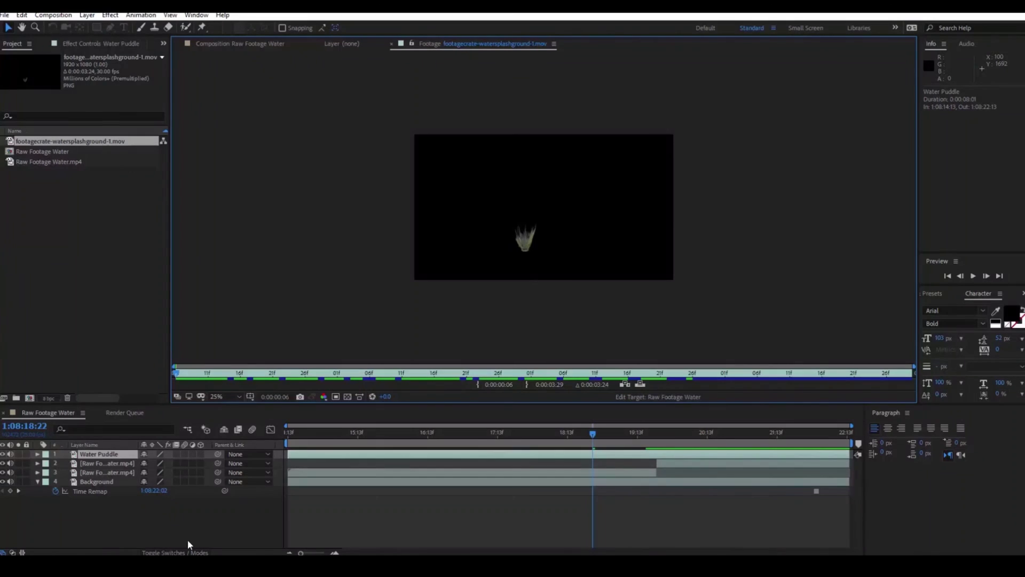
- Drop the water-splash clip into the Raw Footage Water comp and slide it to start at 1:08:18:15
click(267, 44)
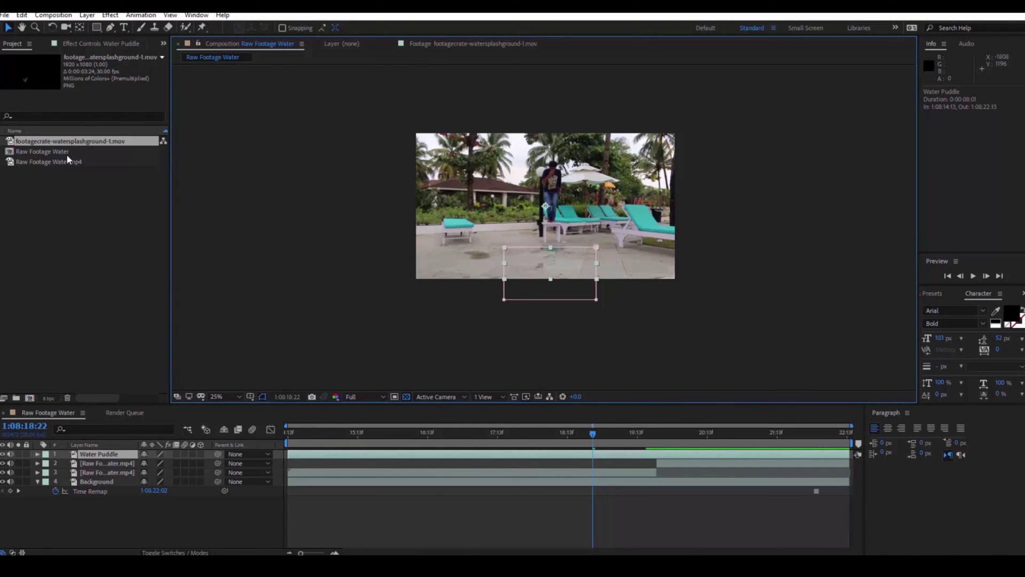
click(61, 175)
click(44, 141)
drag(45, 143, 546, 215)
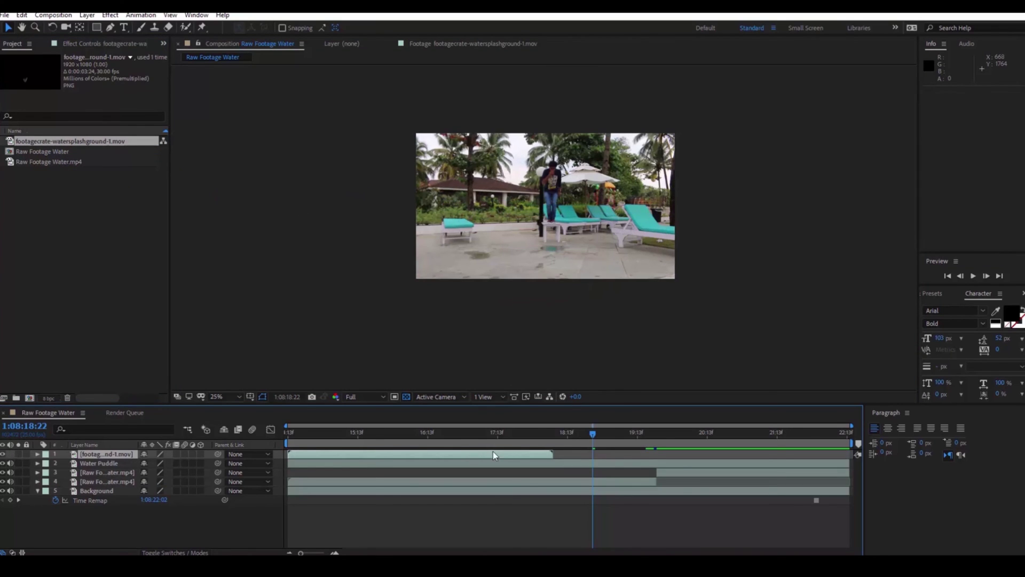
drag(493, 455, 745, 452)
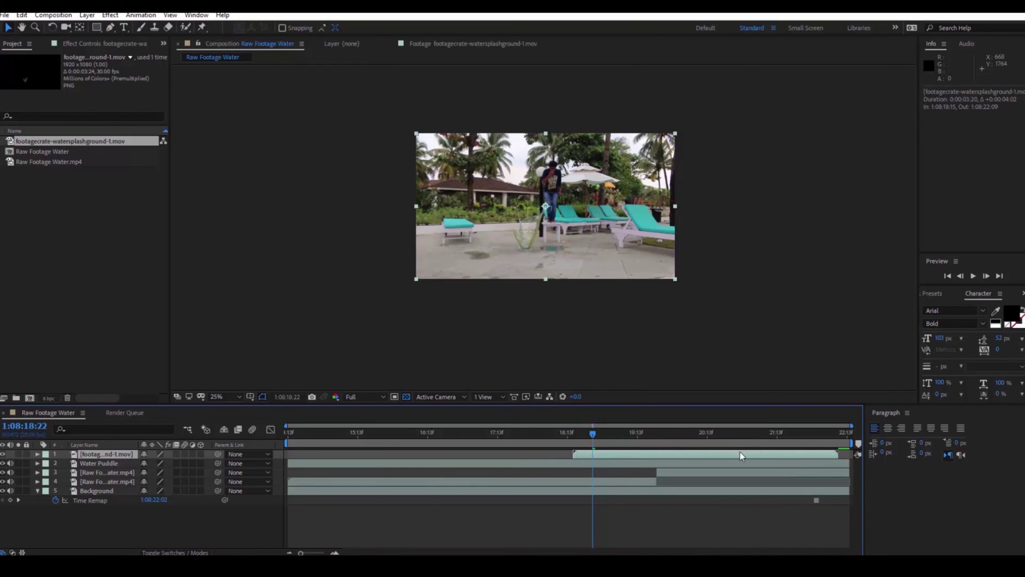
right_click(742, 456)
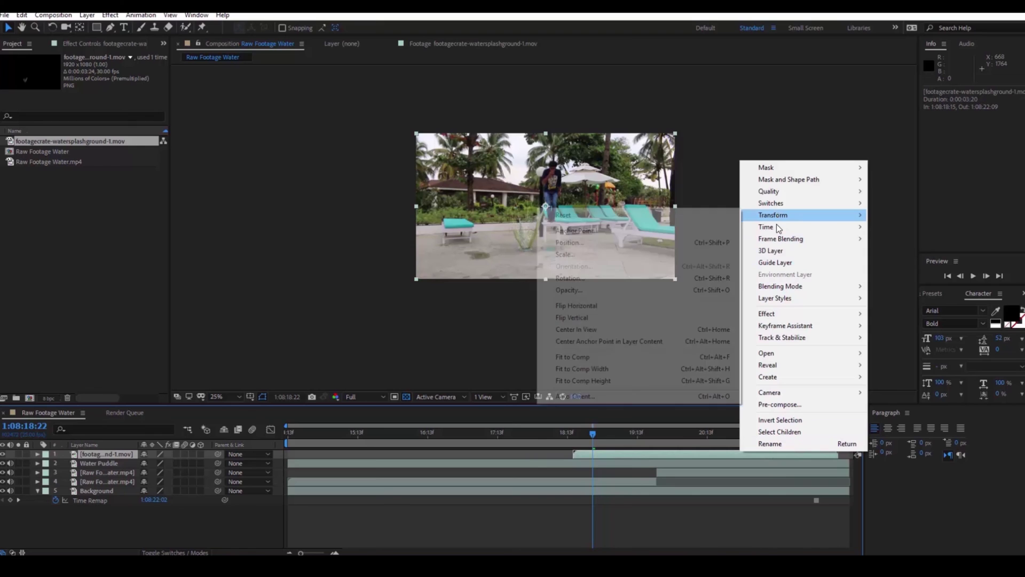
- Apply a 35% Time Stretch to the splash layer so it plays faster
mouse_move(777, 227)
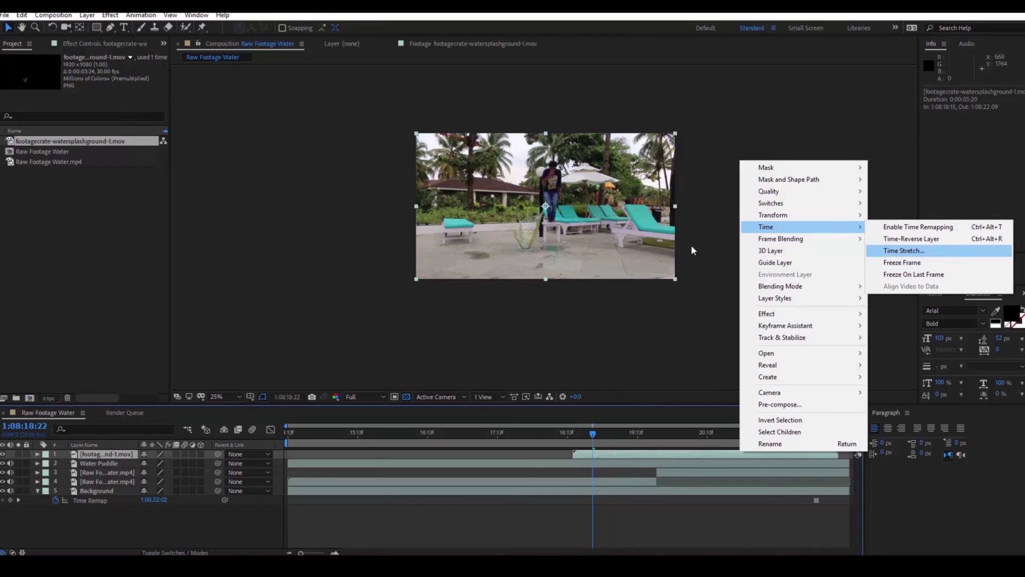
click(904, 250)
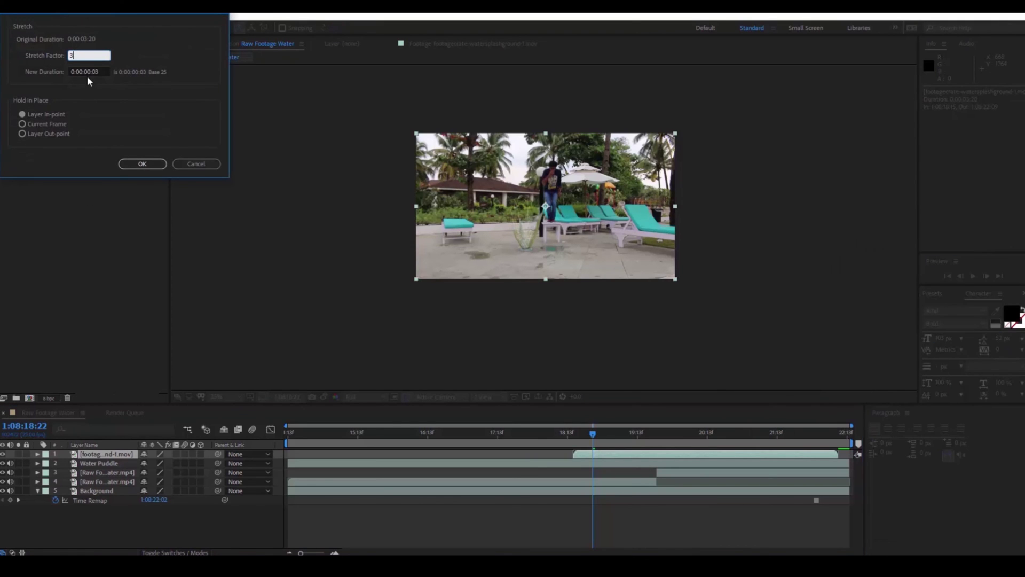
key(Return)
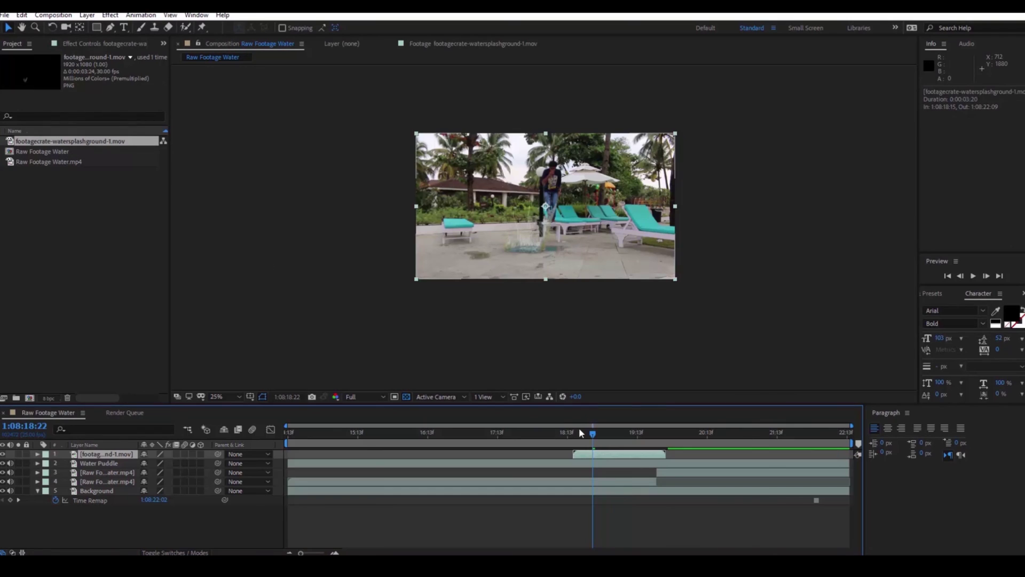
click(574, 433)
- Snap the sped-up splash to start at 1:08:19:20, the frame where the jumper lands
key(space)
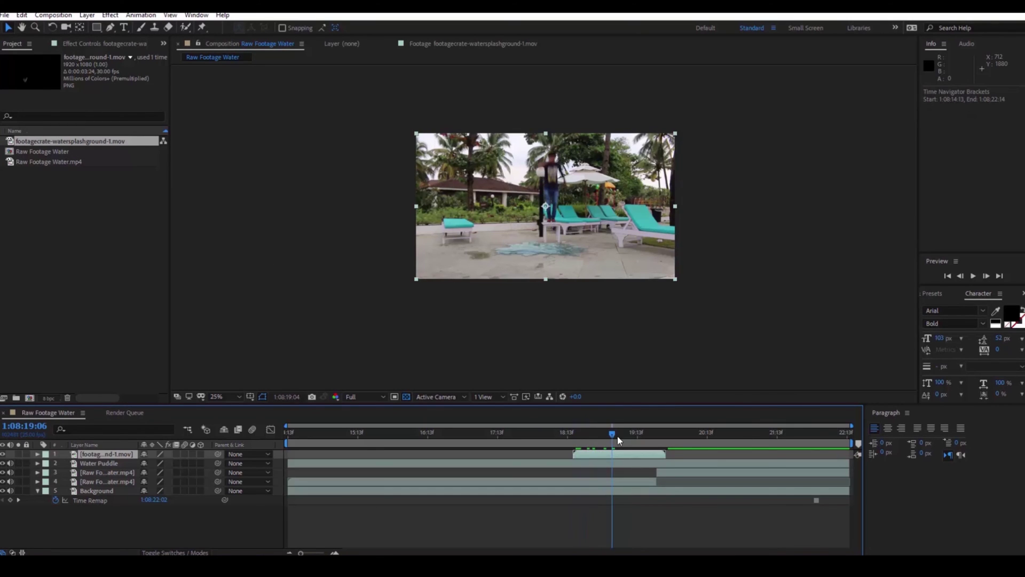
drag(613, 453, 661, 453)
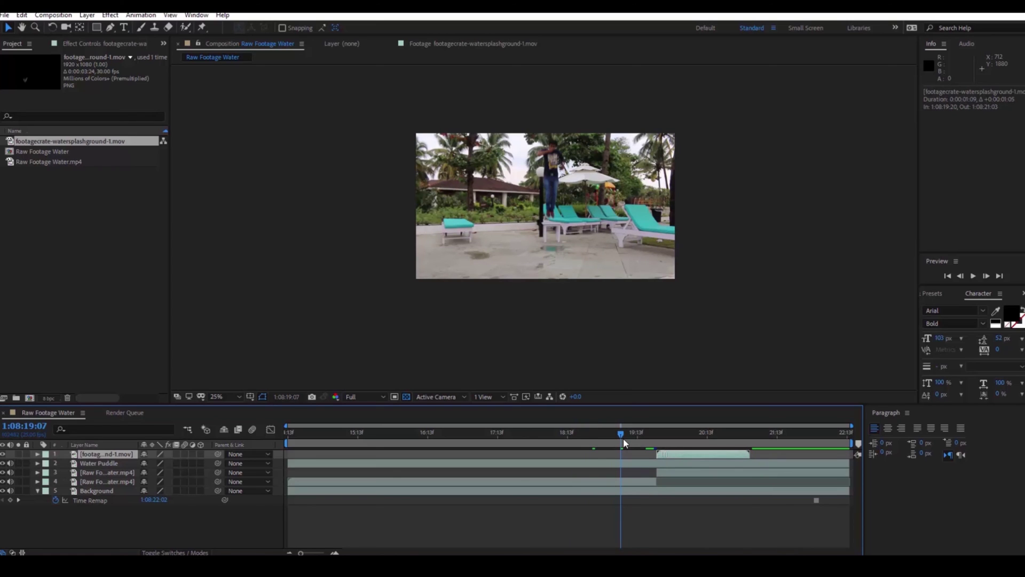
drag(622, 435, 657, 443)
key(period)
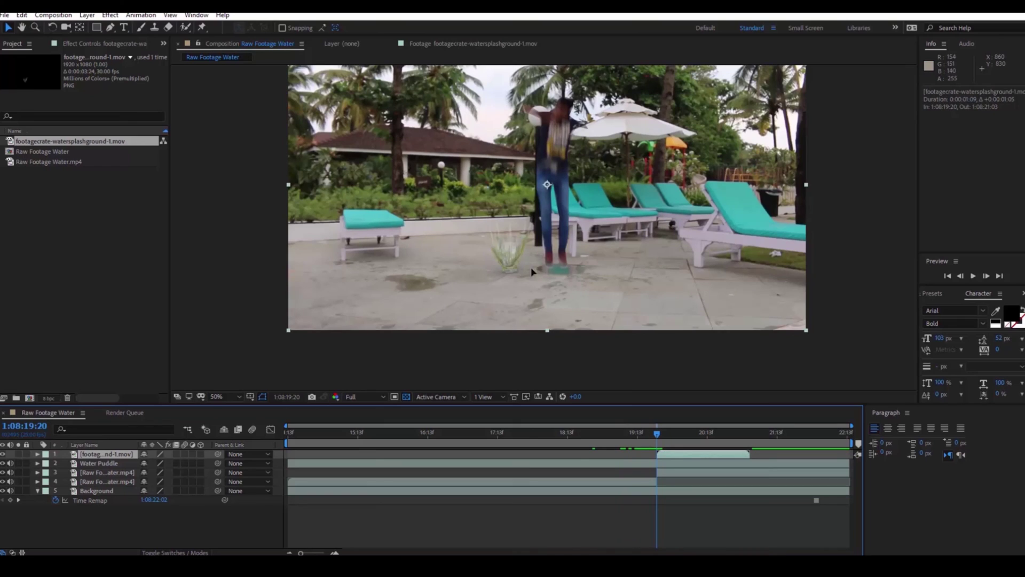
- Move the splash under the jumper's feet to position 1134, 530 and reveal its Opacity
drag(532, 271, 561, 270)
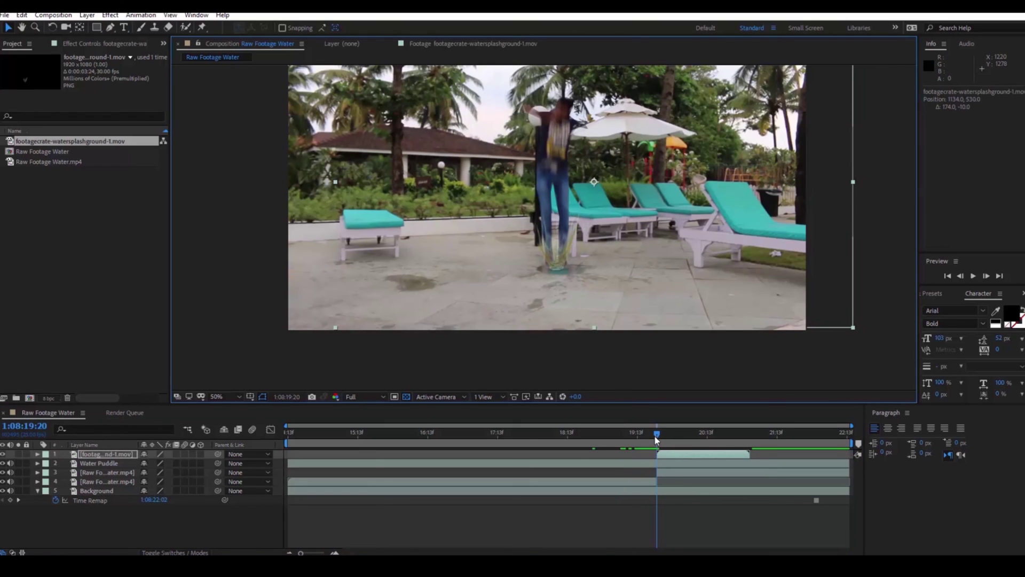
drag(679, 439, 715, 437)
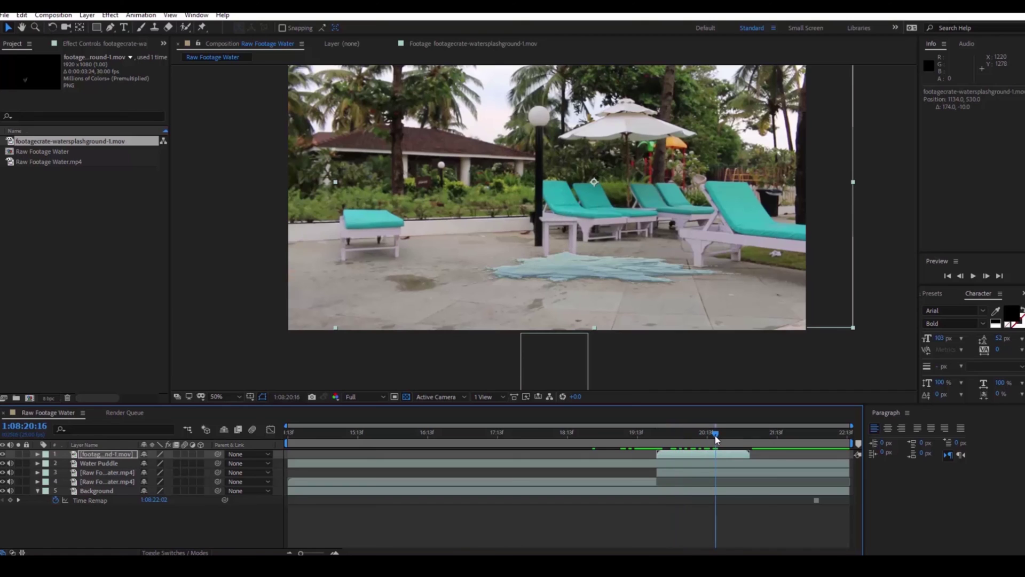
click(700, 458)
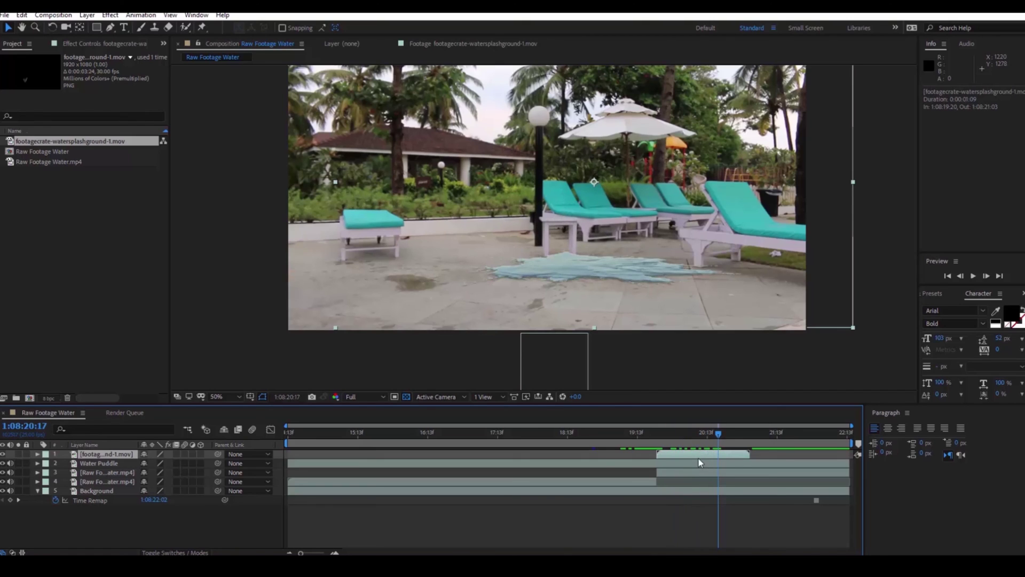
key(t)
click(148, 463)
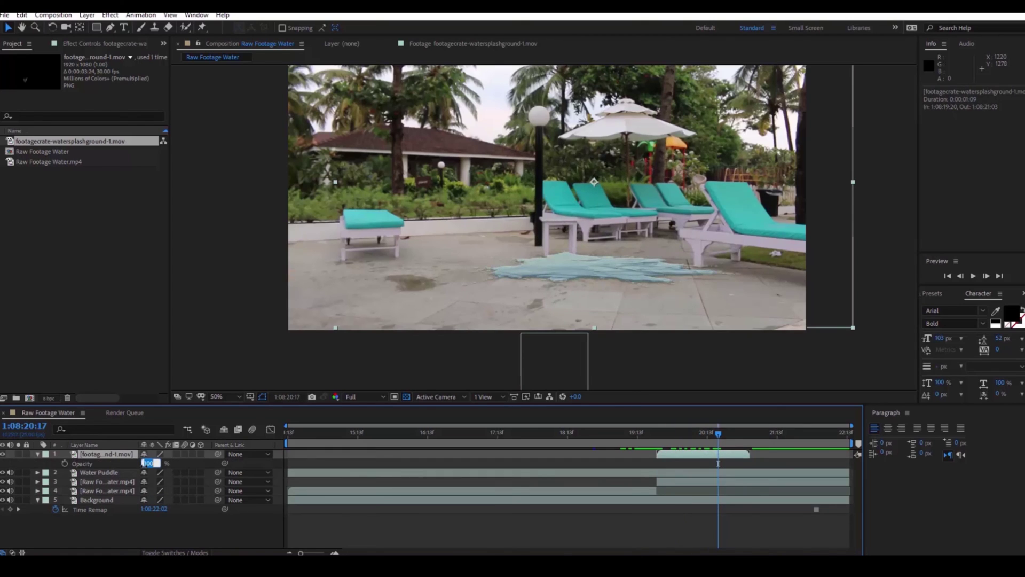
- Enter 50 as the splash layer's Opacity value
text(50)
key(Return)
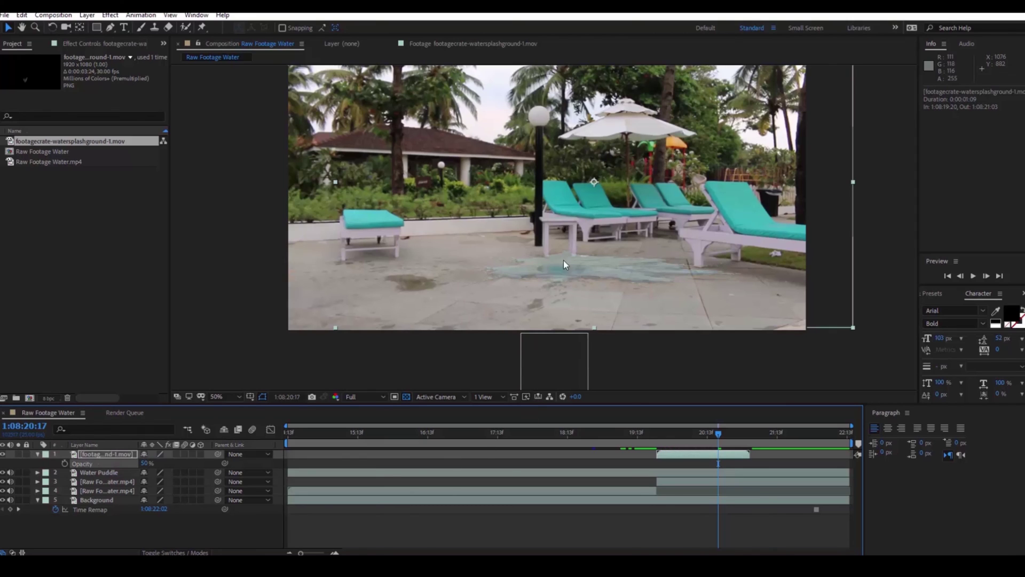
click(614, 441)
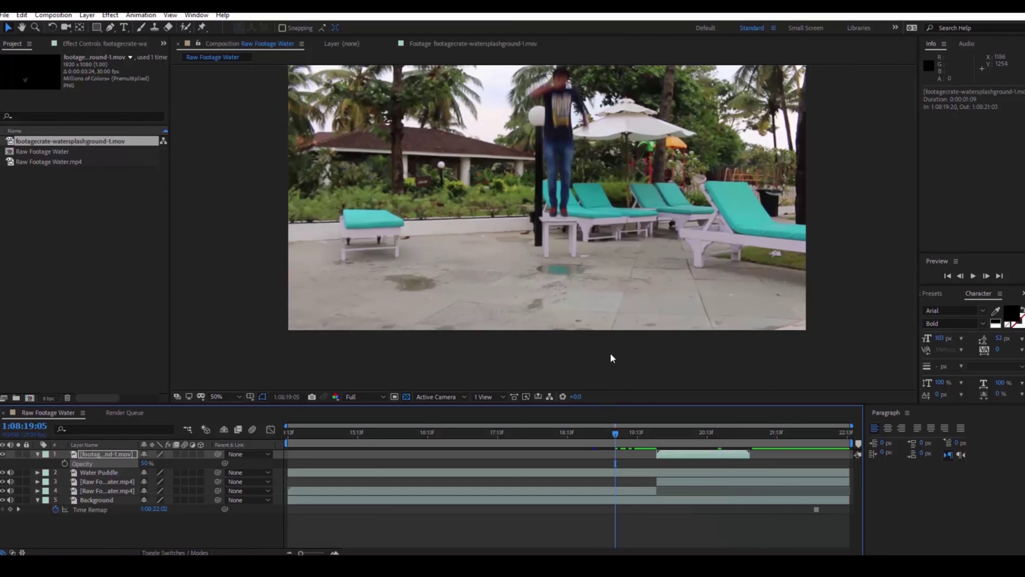
key(h)
drag(614, 255, 610, 258)
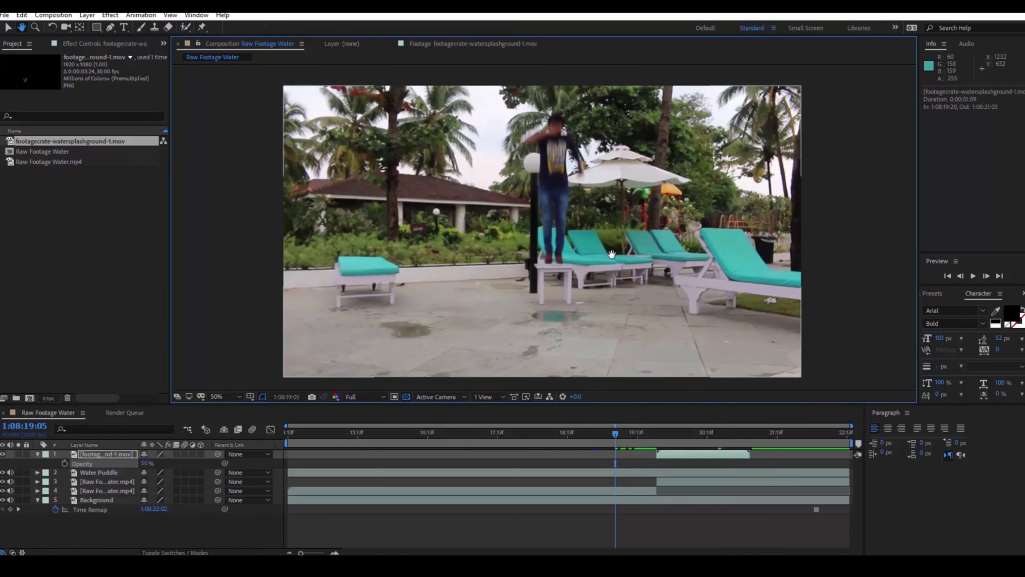
click(325, 433)
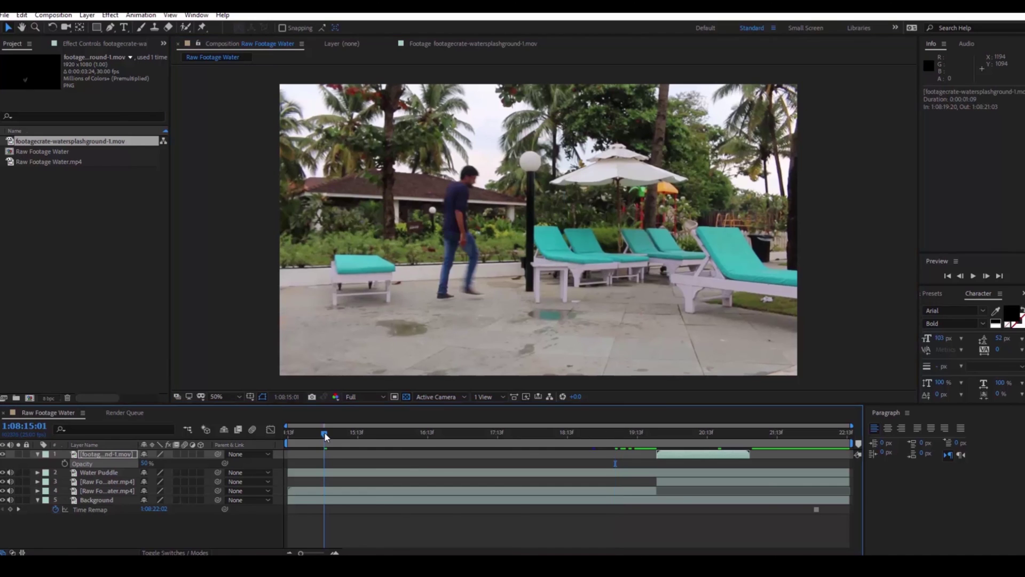
key(space)
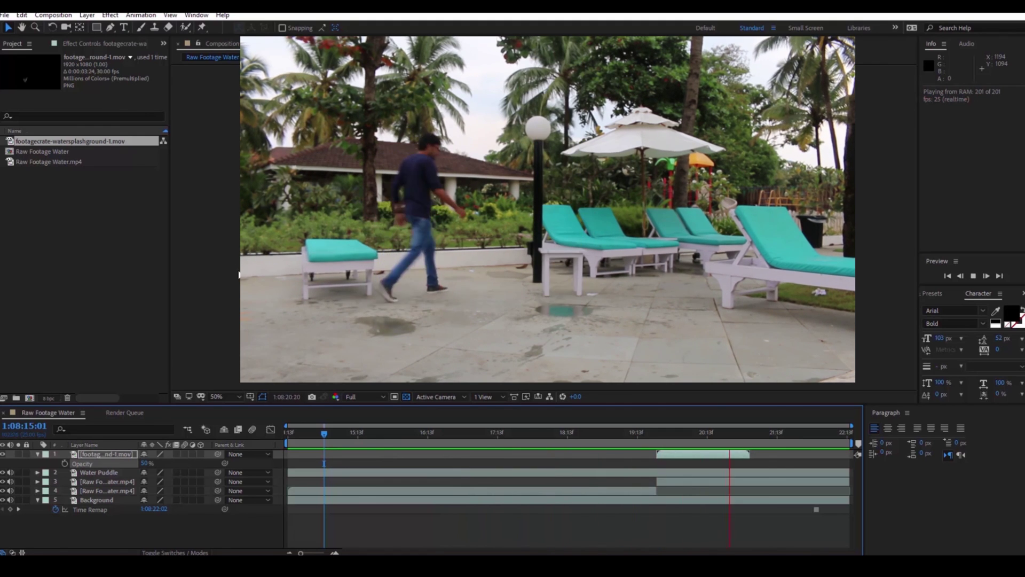
click(237, 267)
key(space)
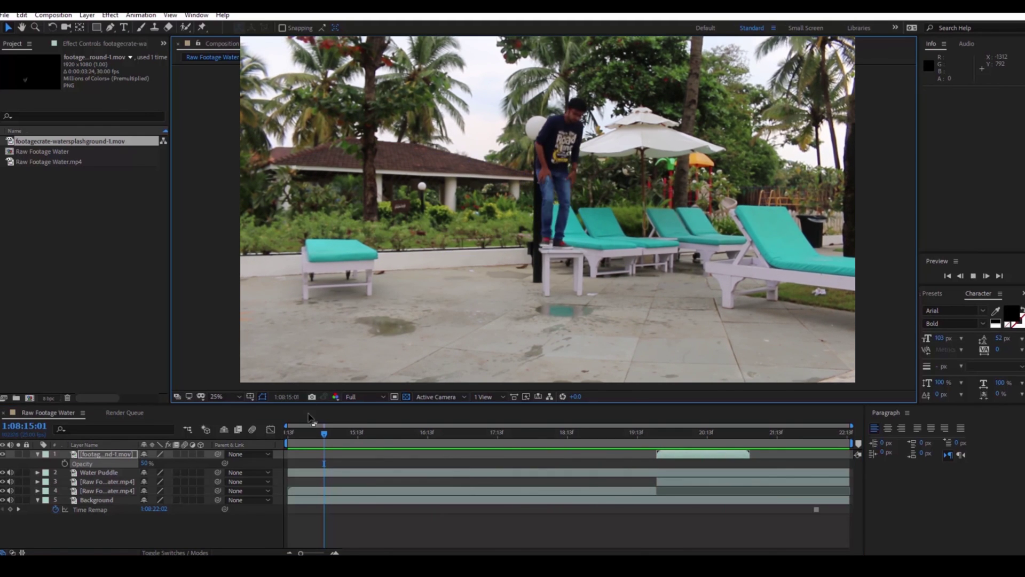
click(38, 454)
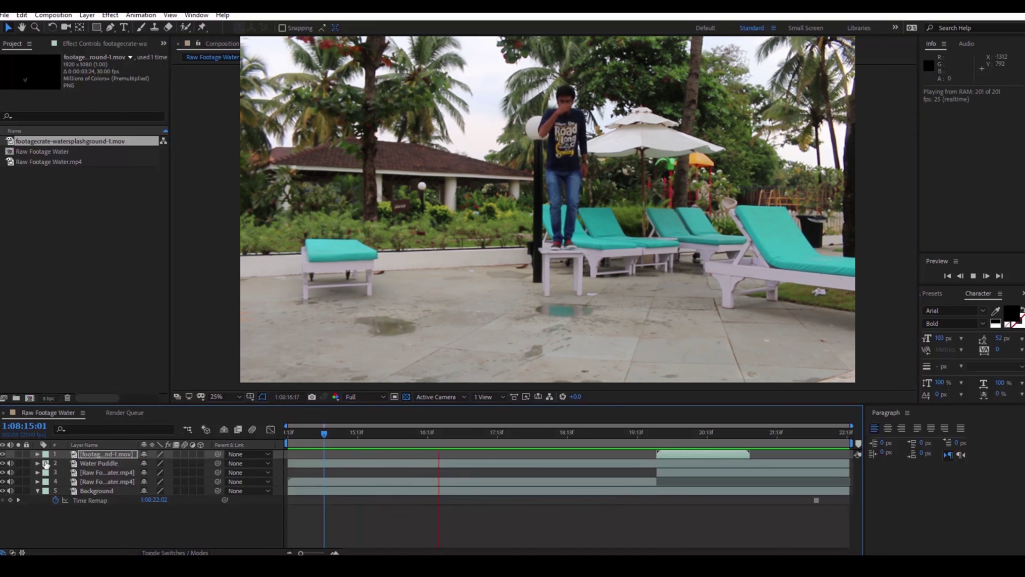
click(107, 484)
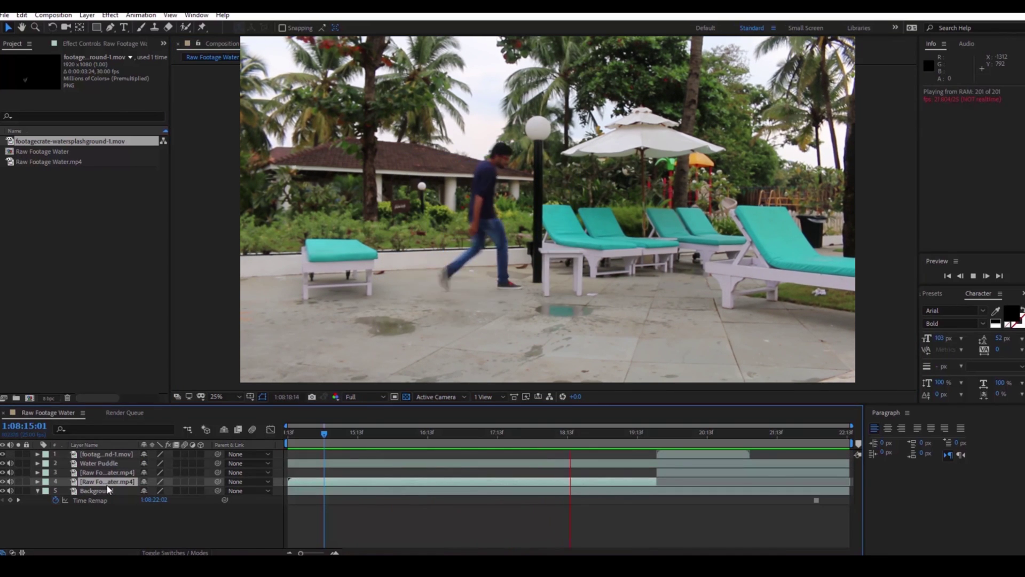
- End the work area at the splash's out point and trim the comp to it
key(space)
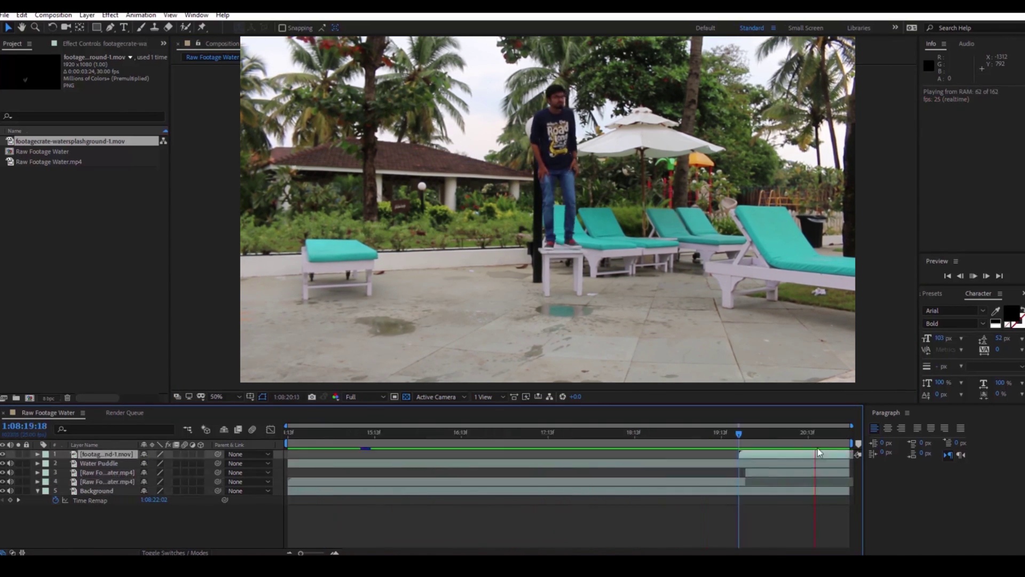
drag(852, 444, 748, 453)
key(ctrl+shift+x)
- Preview the trimmed comp from just before the landing to review the jump and splash
key(space)
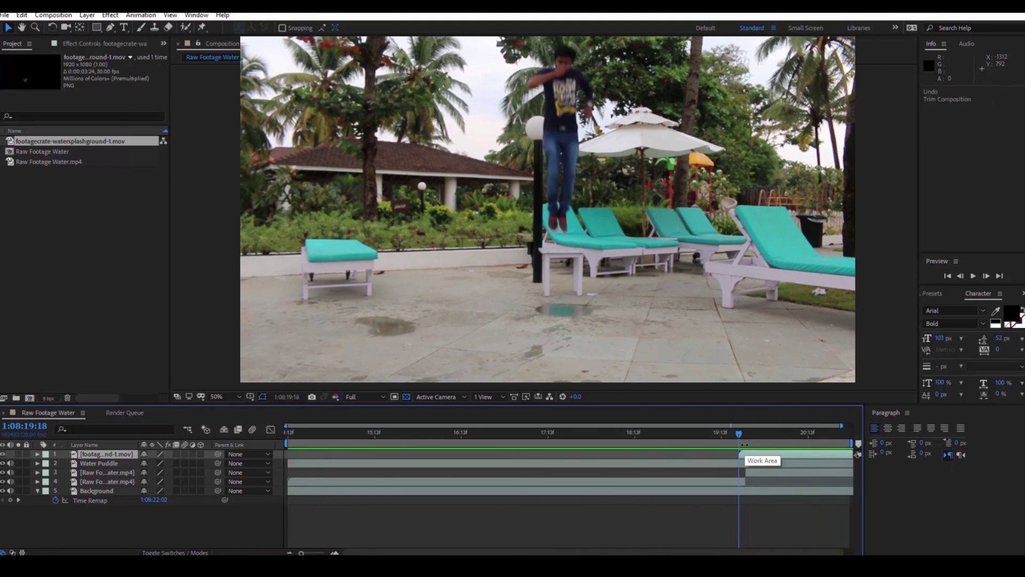
click(743, 435)
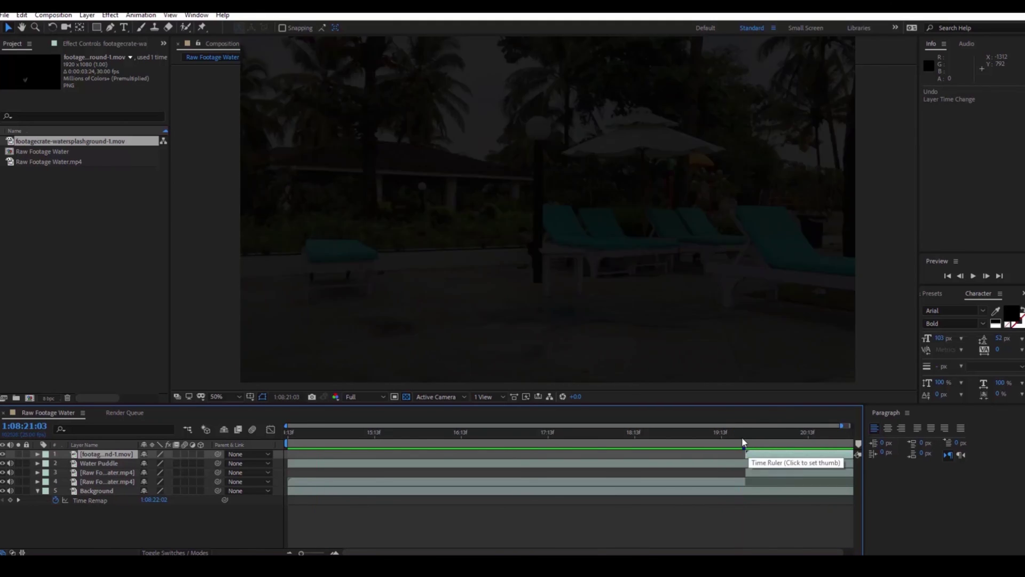
key(space)
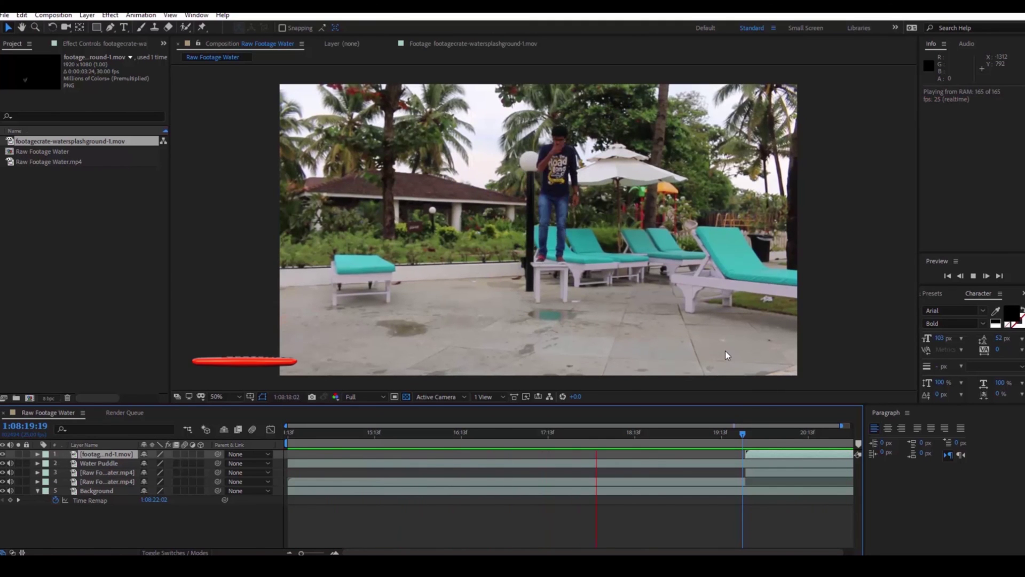
key(space)
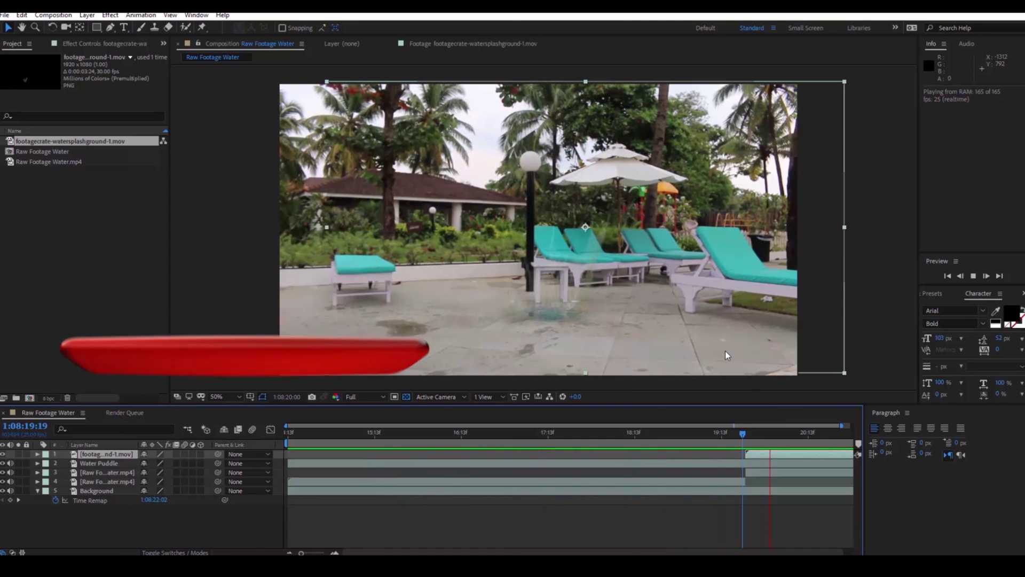
key(space)
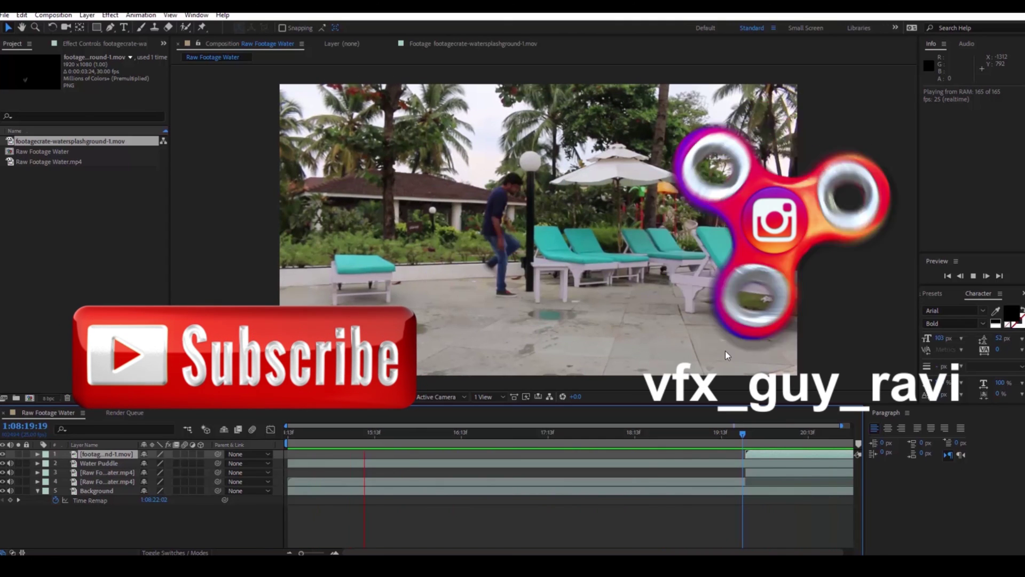